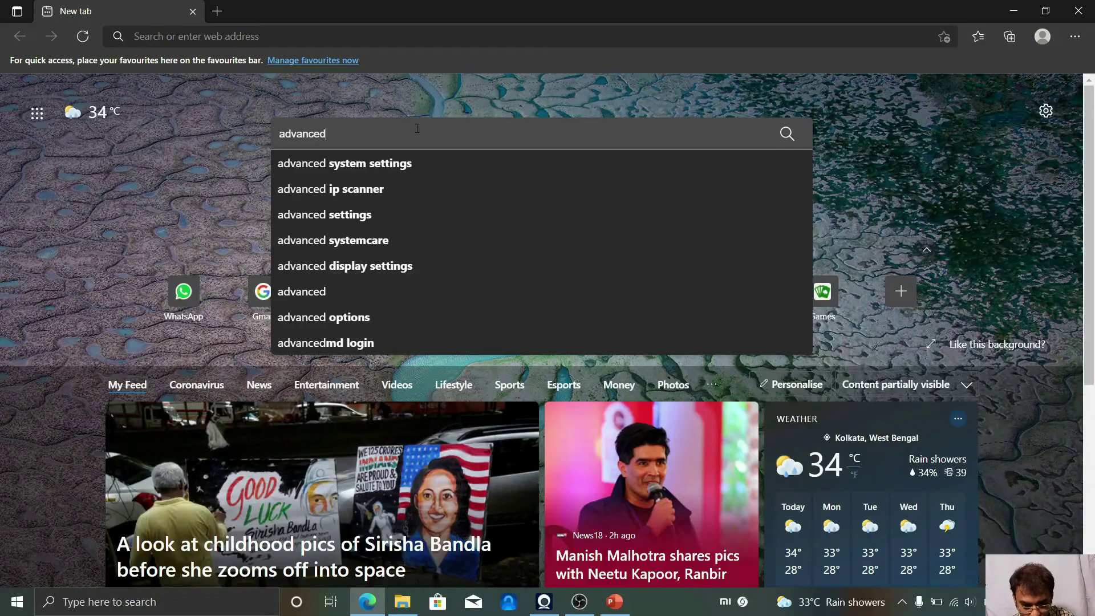
Search the web for advanced ip scanner, open its official website and download the free installer.
{"action": "type", "text": "ip sa"}
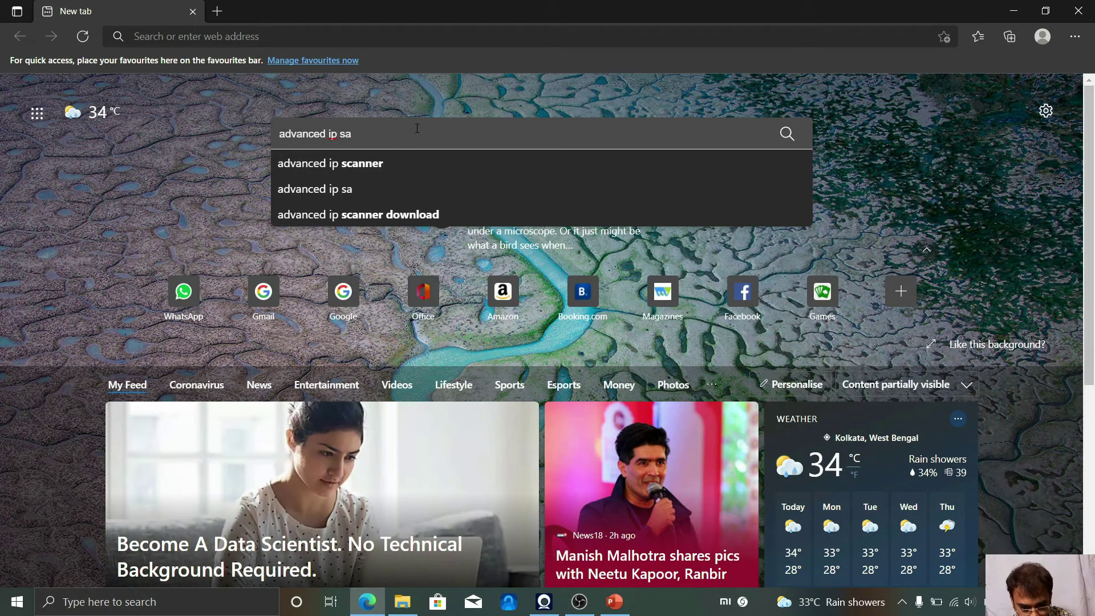
{"action": "left_click", "coordinate": [410, 163]}
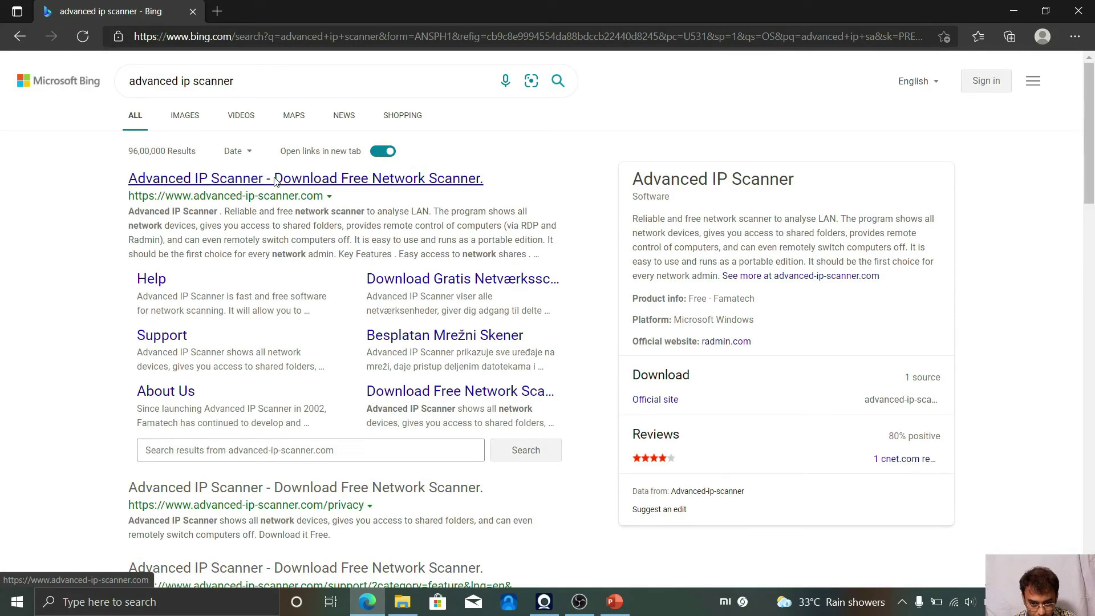
{"action": "left_click", "coordinate": [275, 180]}
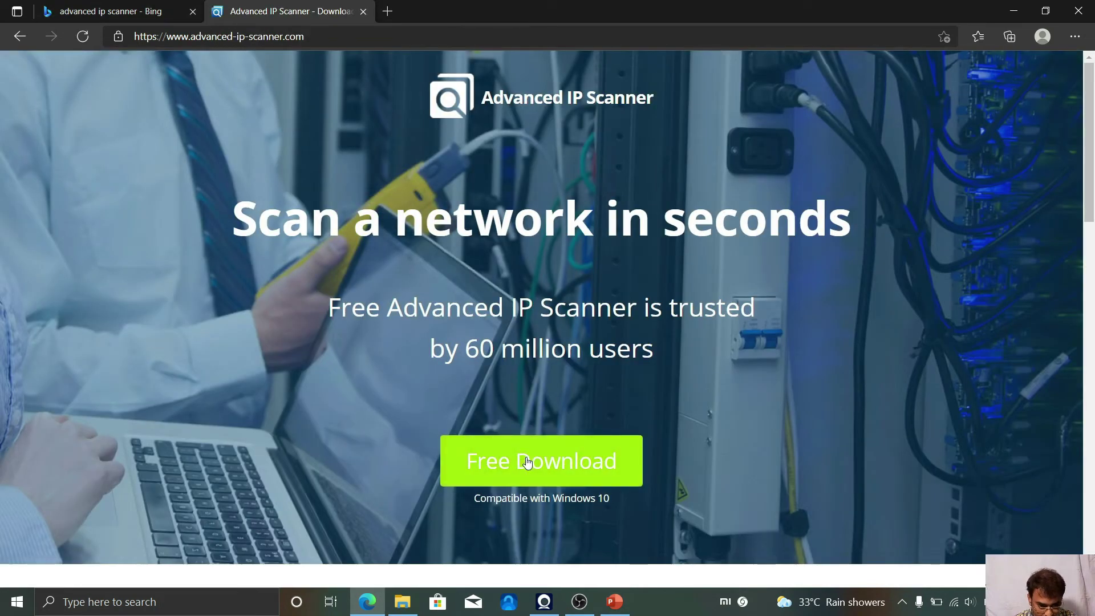
{"action": "left_click", "coordinate": [527, 461]}
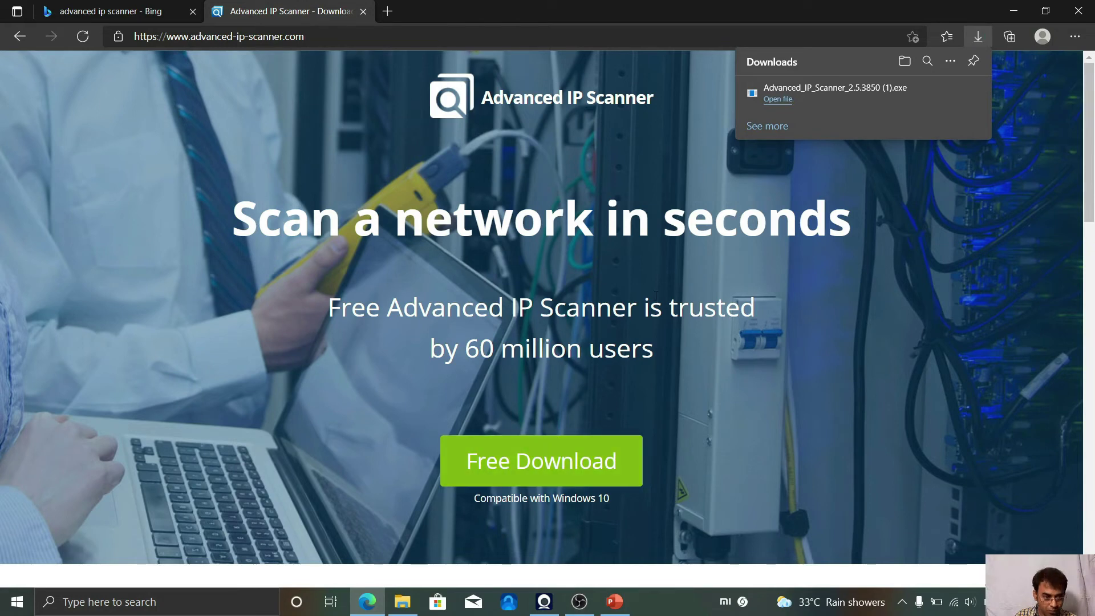
Install Advanced IP Scanner 2.5 in English from the downloaded file, accepting the license agreement, and launch it on finishing.
{"action": "left_click", "coordinate": [777, 99]}
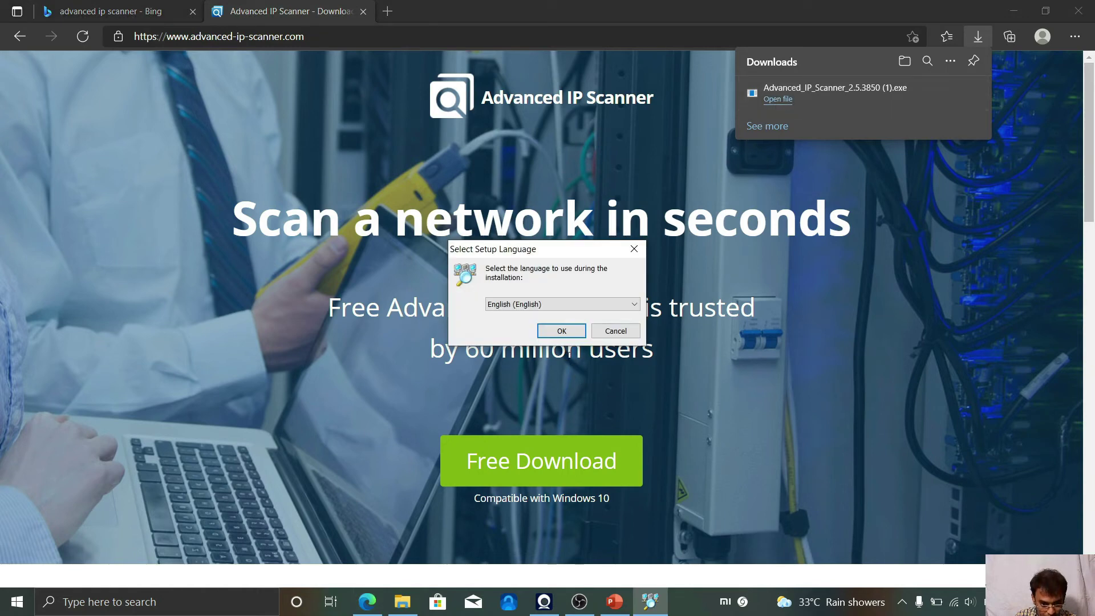
{"action": "left_click", "coordinate": [562, 331]}
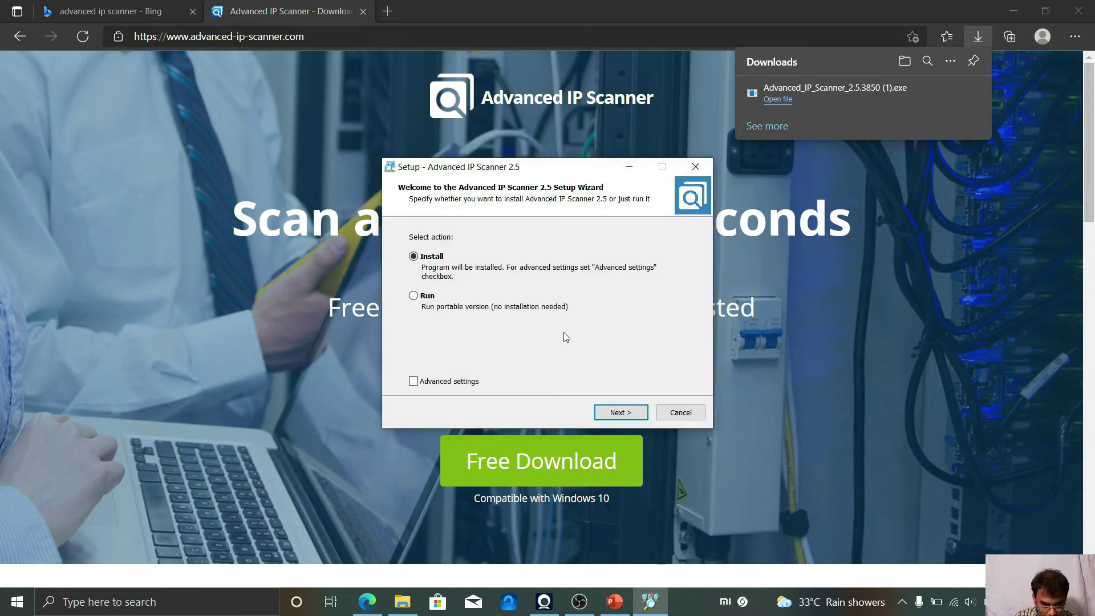
{"action": "left_click", "coordinate": [621, 416]}
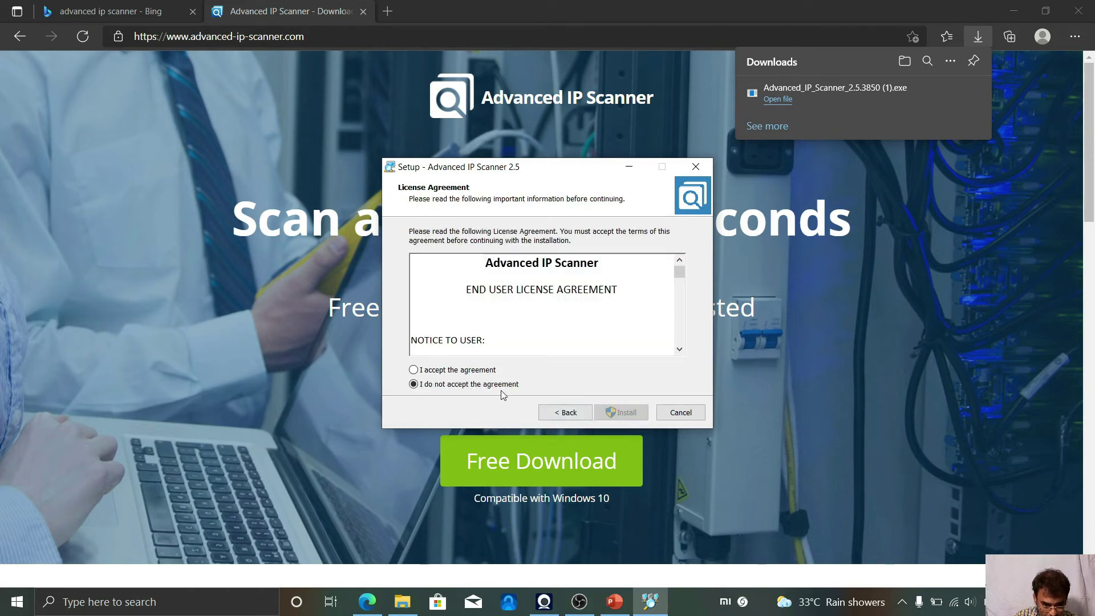
{"action": "left_click", "coordinate": [455, 371]}
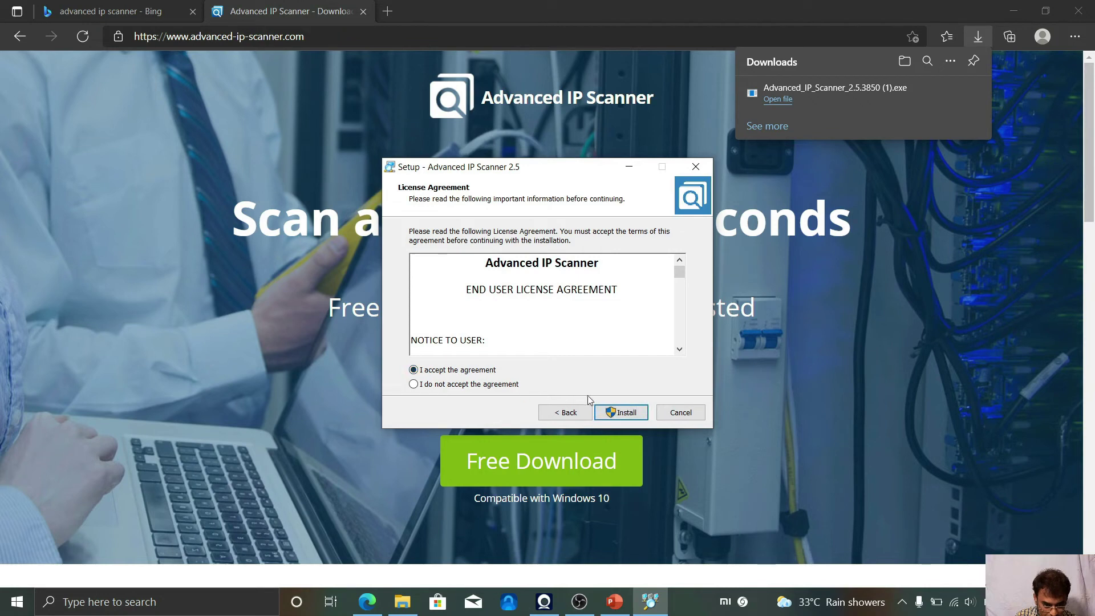
{"action": "left_click", "coordinate": [622, 415]}
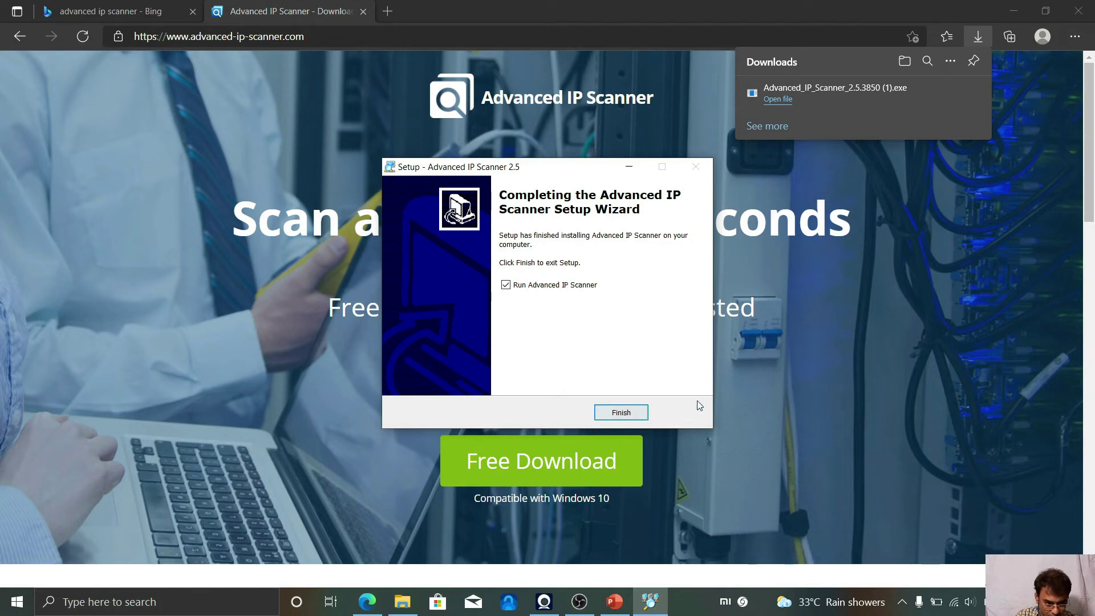
{"action": "left_click", "coordinate": [1019, 12]}
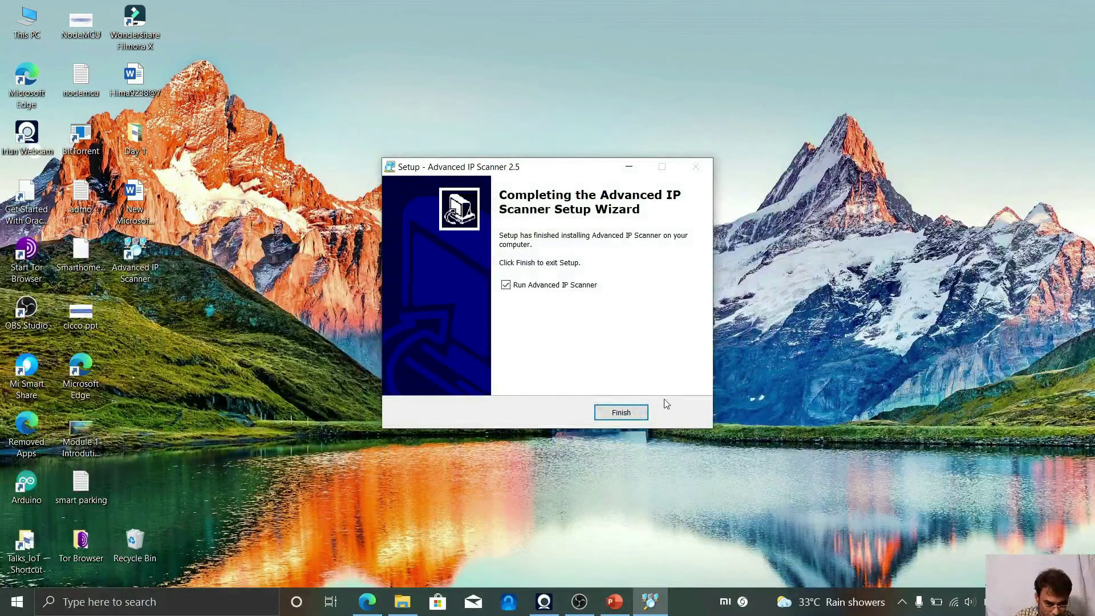
{"action": "left_click", "coordinate": [632, 413]}
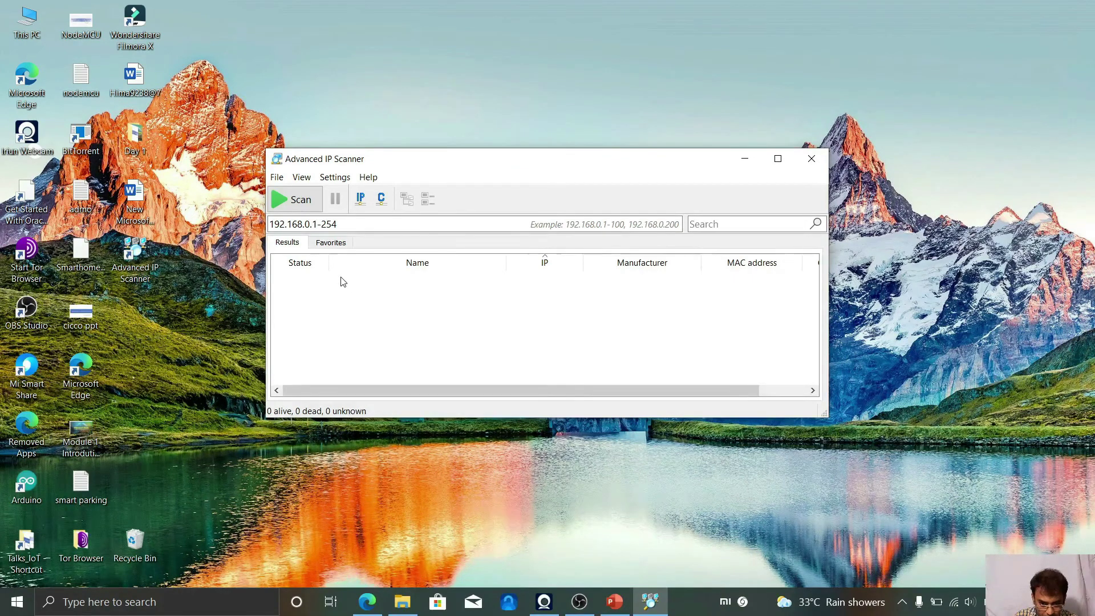
Scan the range 192.168.0.1-254 in the maximized scanner and copy the IP address of the Raspberry Pi Foundation device.
{"action": "left_click", "coordinate": [779, 159]}
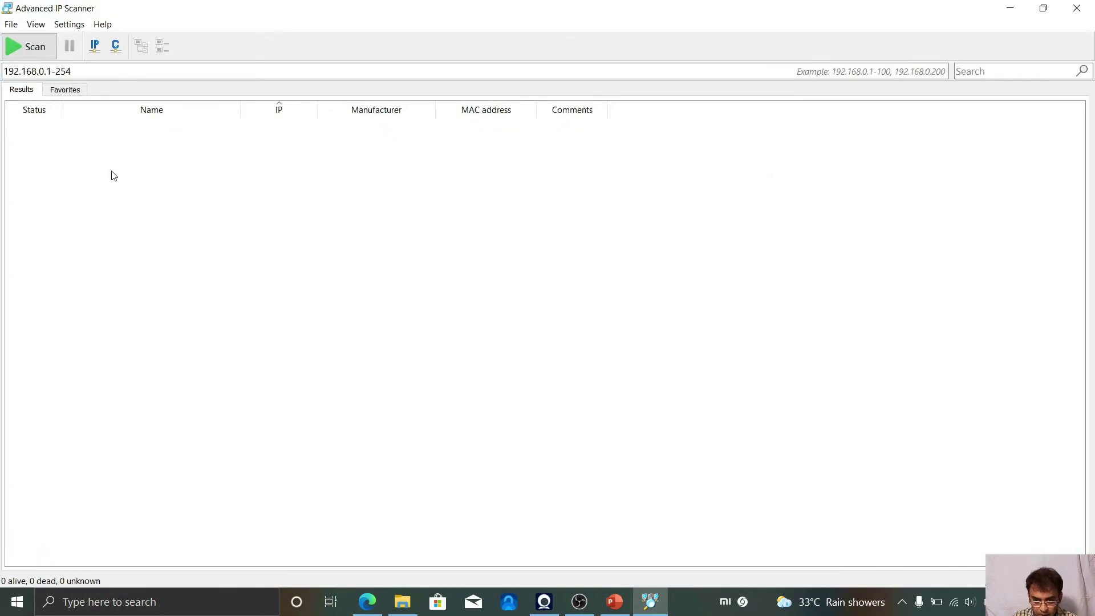
{"action": "left_click", "coordinate": [22, 49]}
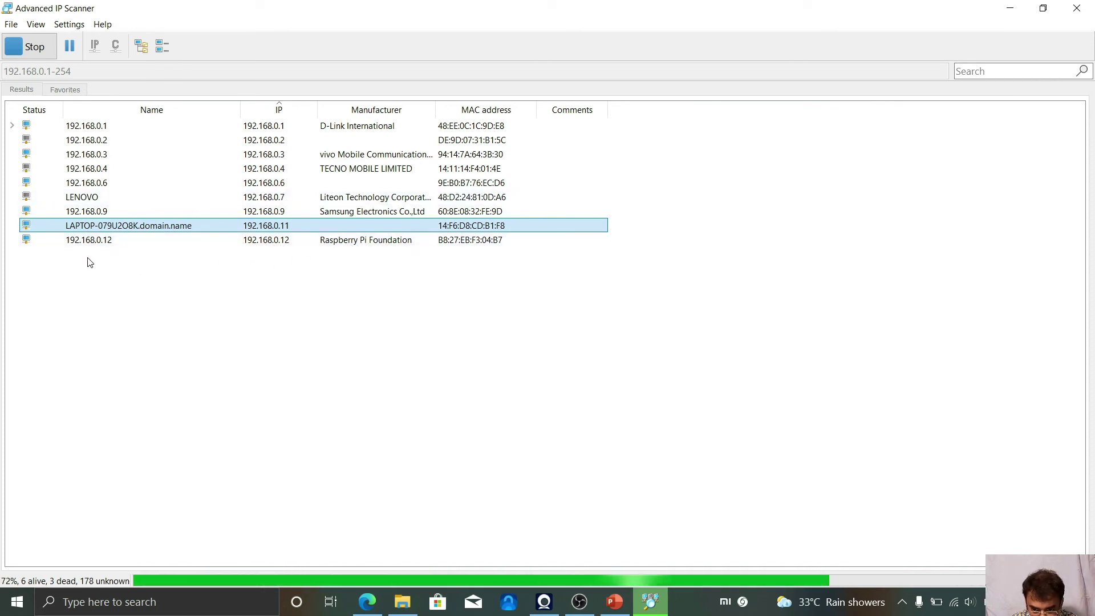
{"action": "right_click", "coordinate": [279, 244]}
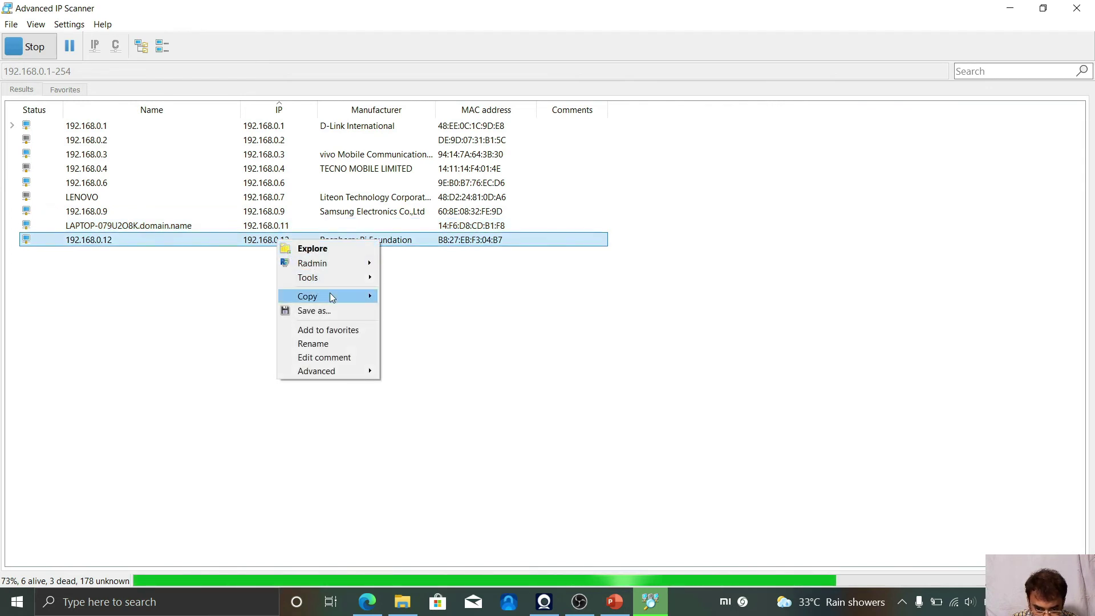
{"action": "mouse_move", "coordinate": [344, 299]}
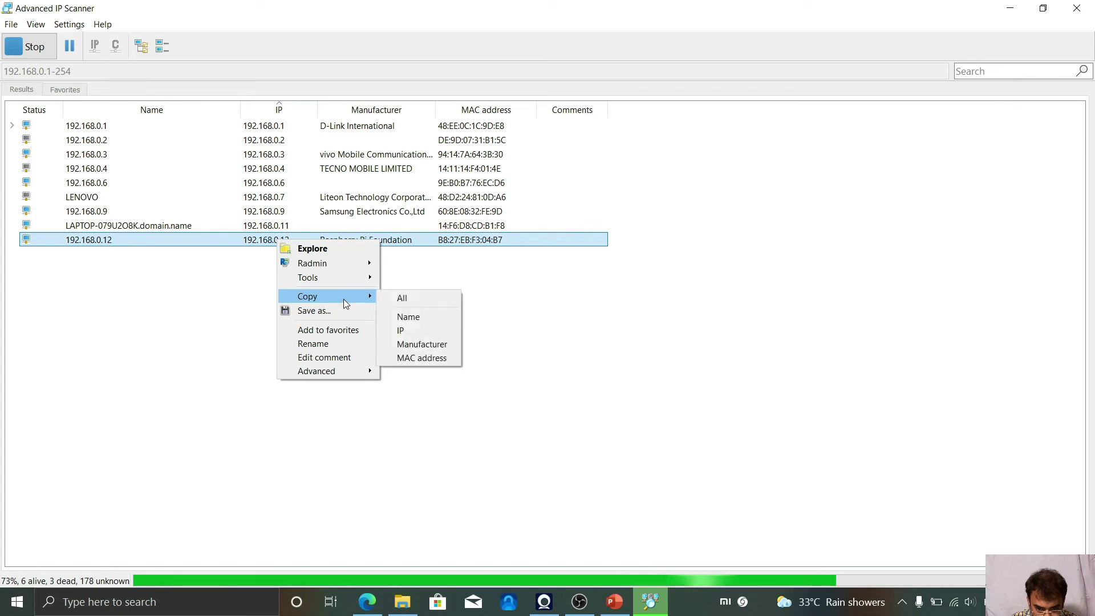
{"action": "left_click", "coordinate": [416, 332]}
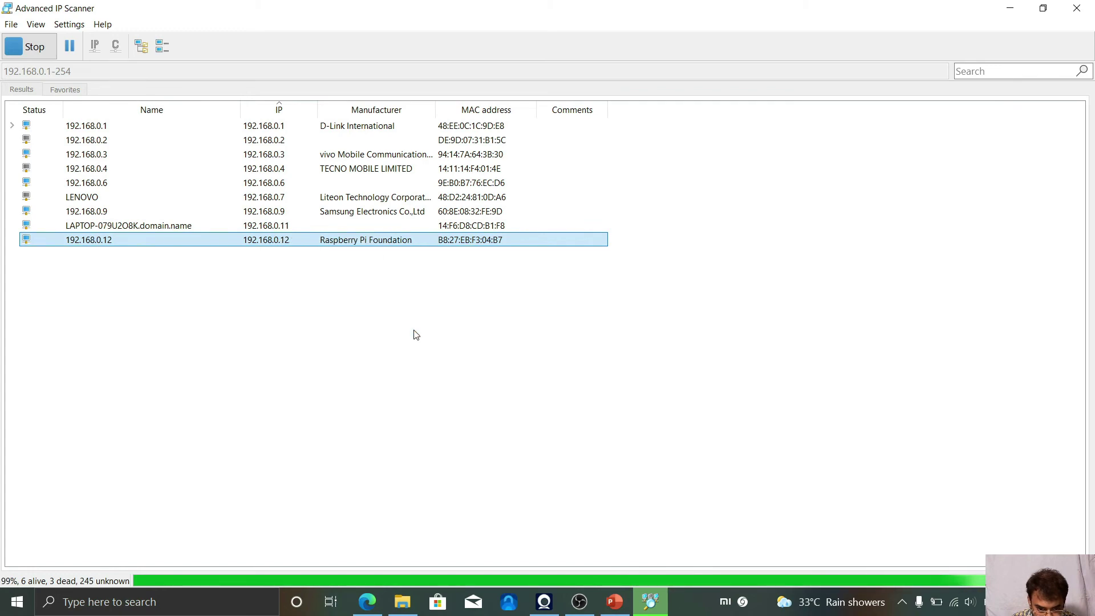
{"action": "left_click", "coordinate": [1010, 10]}
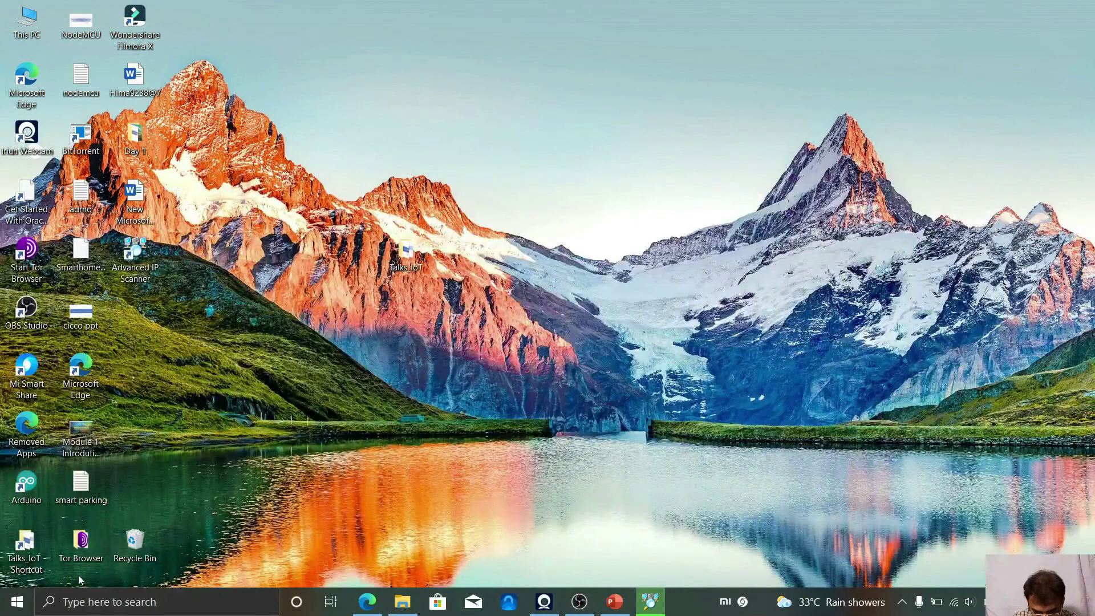
Find Remote Desktop Connection on the computer and open it.
{"action": "left_click", "coordinate": [58, 603]}
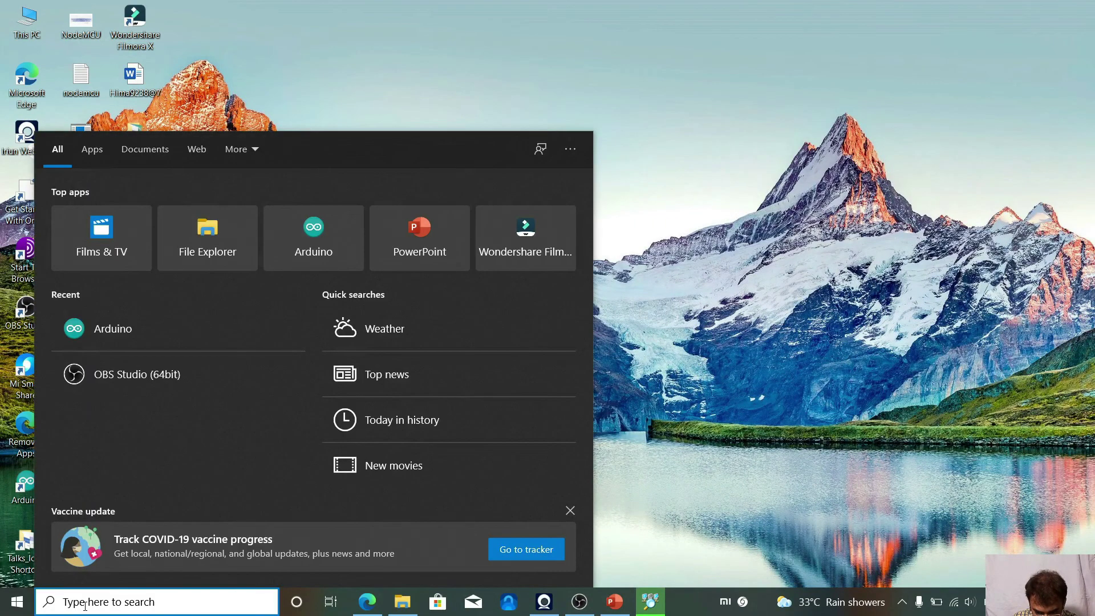
{"action": "type", "text": "rune"}
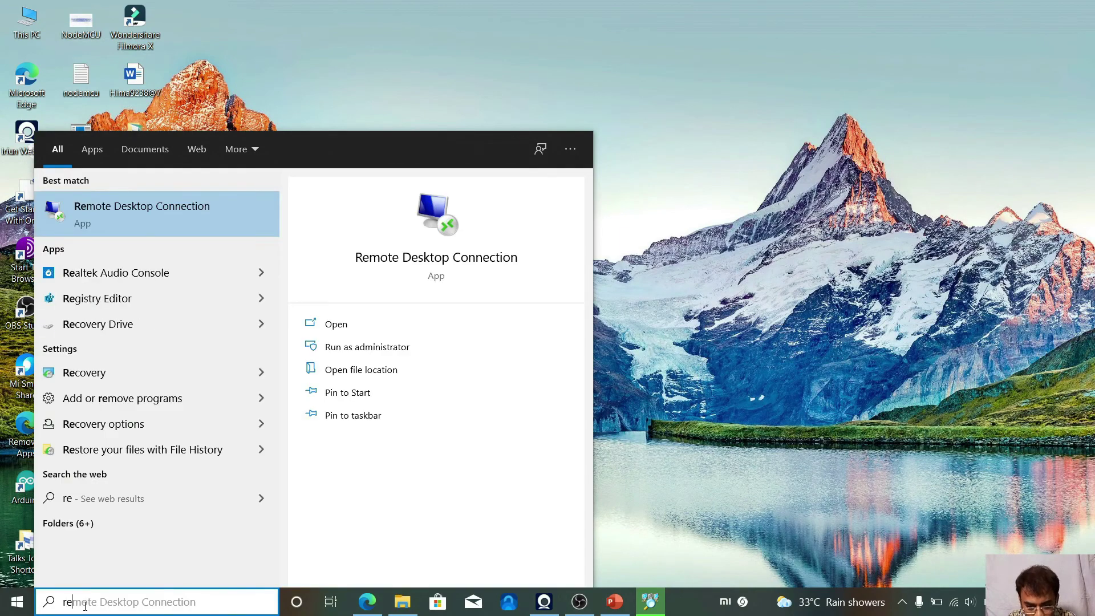
{"action": "left_click", "coordinate": [200, 220]}
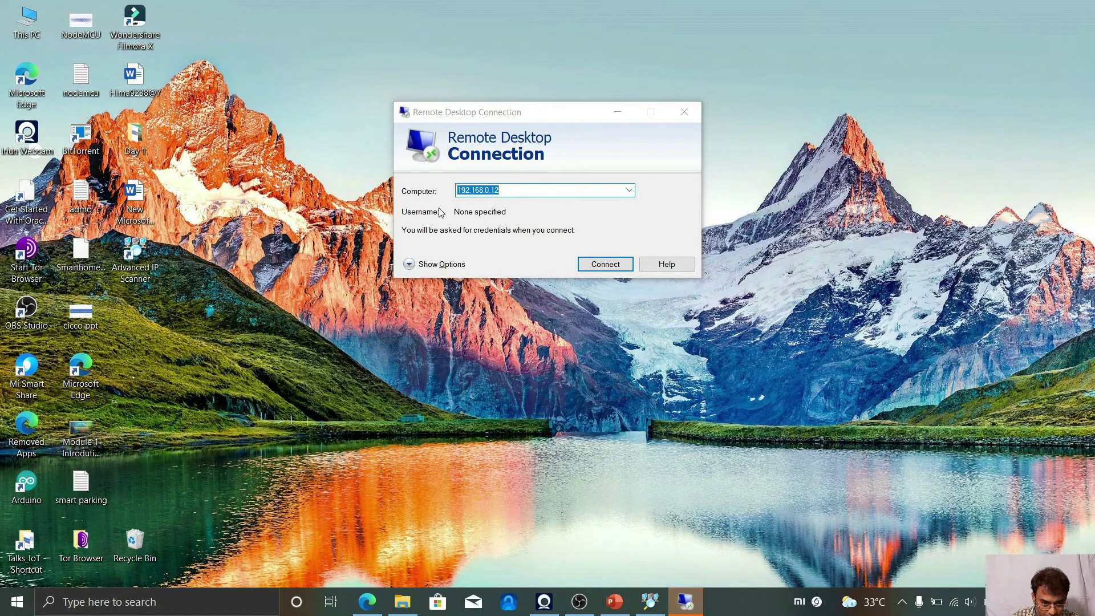
Replace the computer address with the copied IP 192.168.0.12 and connect to the Raspberry Pi.
{"action": "left_click", "coordinate": [511, 191]}
{"action": "key", "text": "BackSpace"}
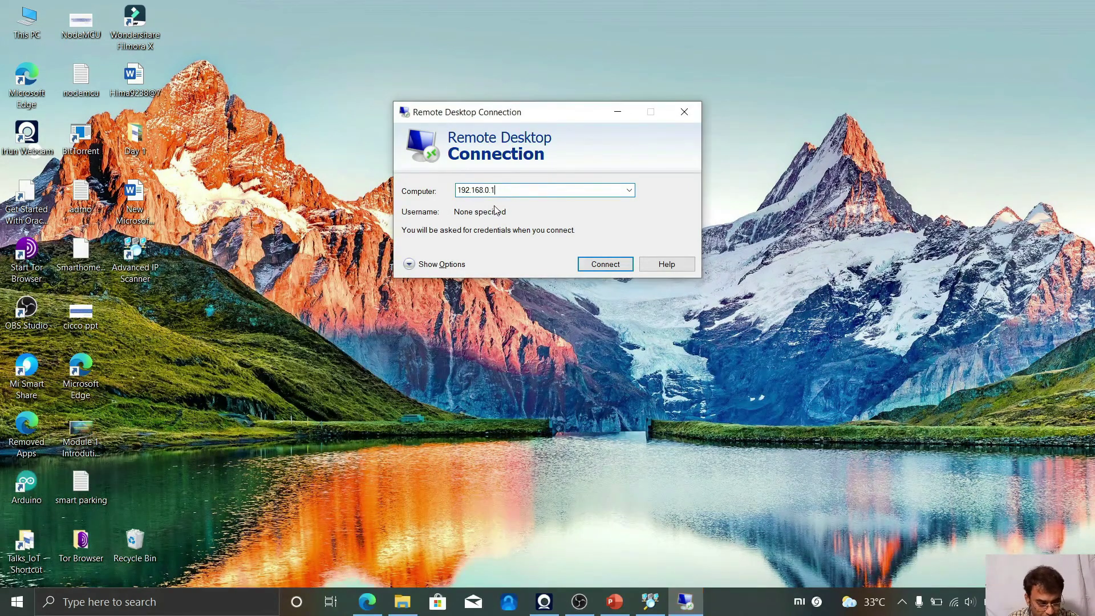
{"action": "key", "text": "BackSpace"}
{"action": "key", "text": "BackSpace"}
{"action": "key", "text": "BackSpace"}
{"action": "key", "text": "BackSpace"}
{"action": "key", "text": "BackSpace"}
{"action": "key", "text": "BackSpace"}
{"action": "key", "text": "BackSpace"}
{"action": "key", "text": "BackSpace"}
{"action": "key", "text": "BackSpace"}
{"action": "key", "text": "BackSpace"}
{"action": "key", "text": "BackSpace"}
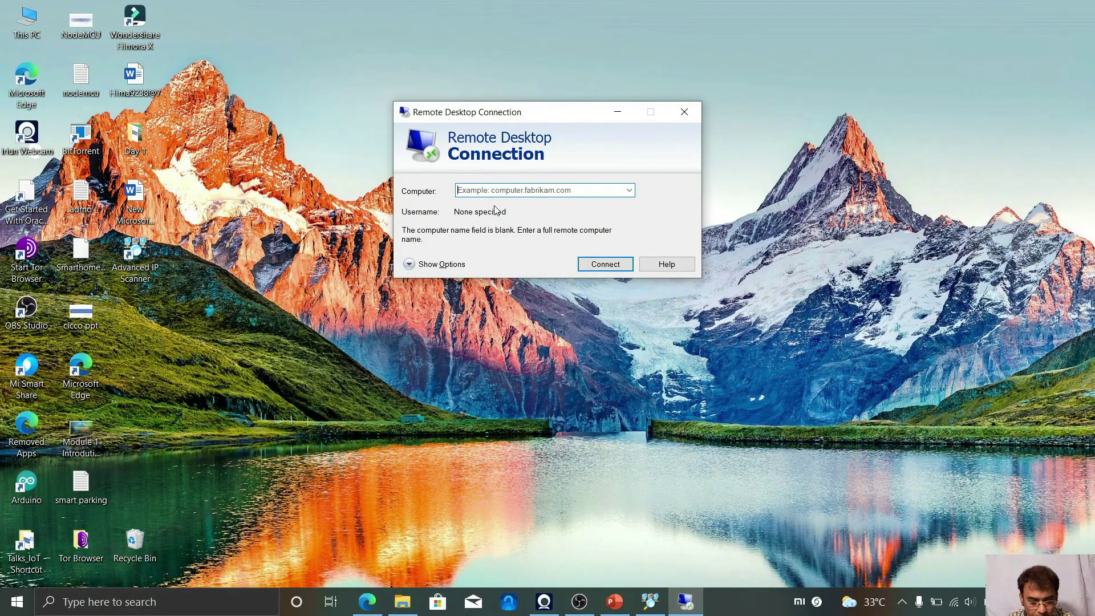
{"action": "key", "text": "ctrl+v"}
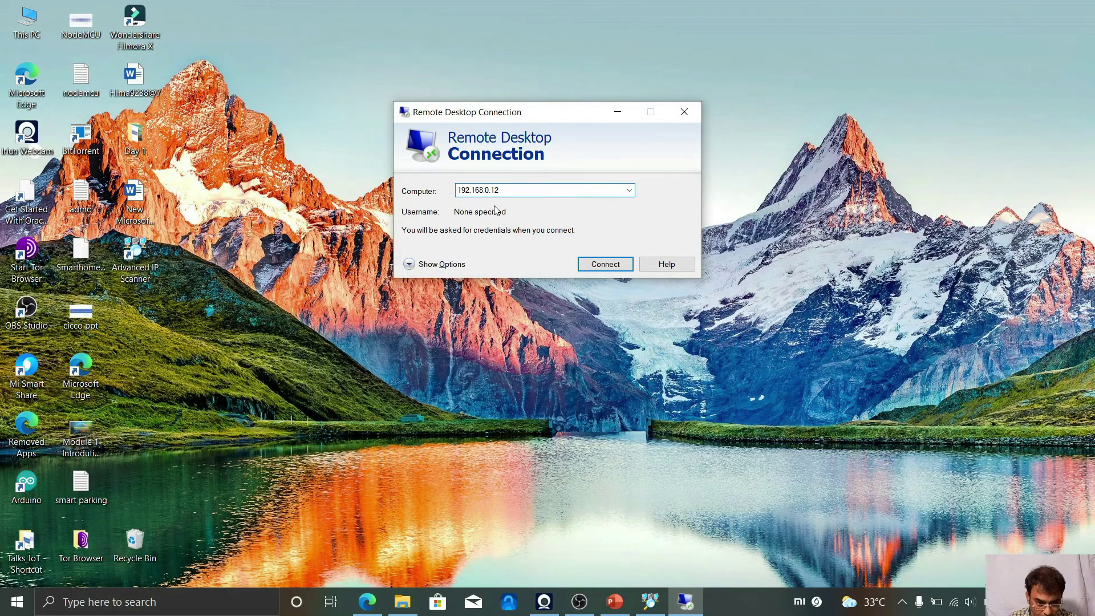
{"action": "left_click", "coordinate": [602, 265]}
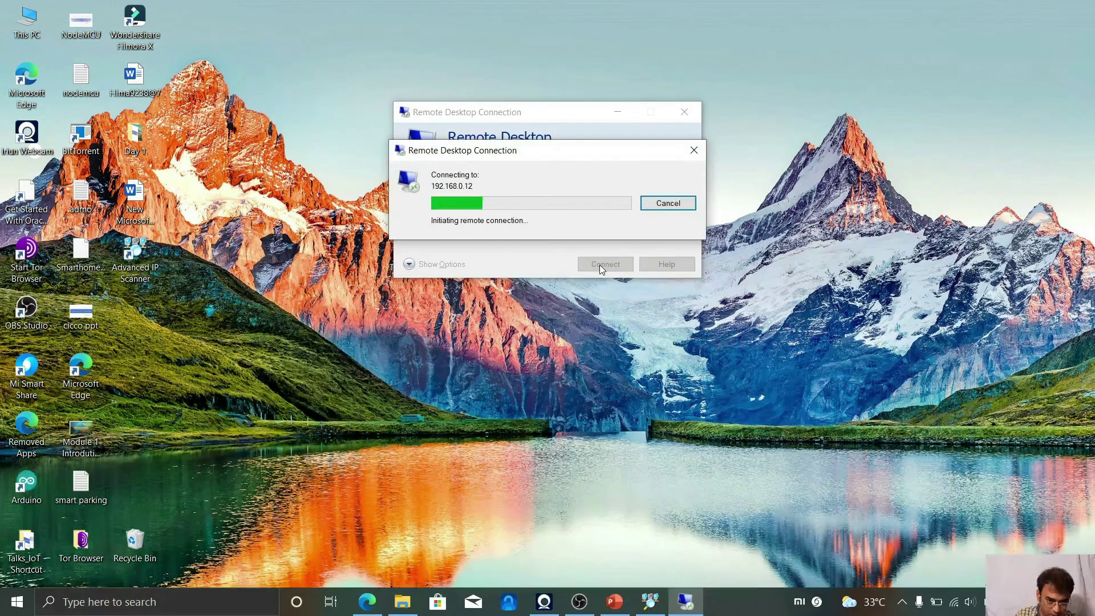
{"action": "left_click", "coordinate": [597, 258]}
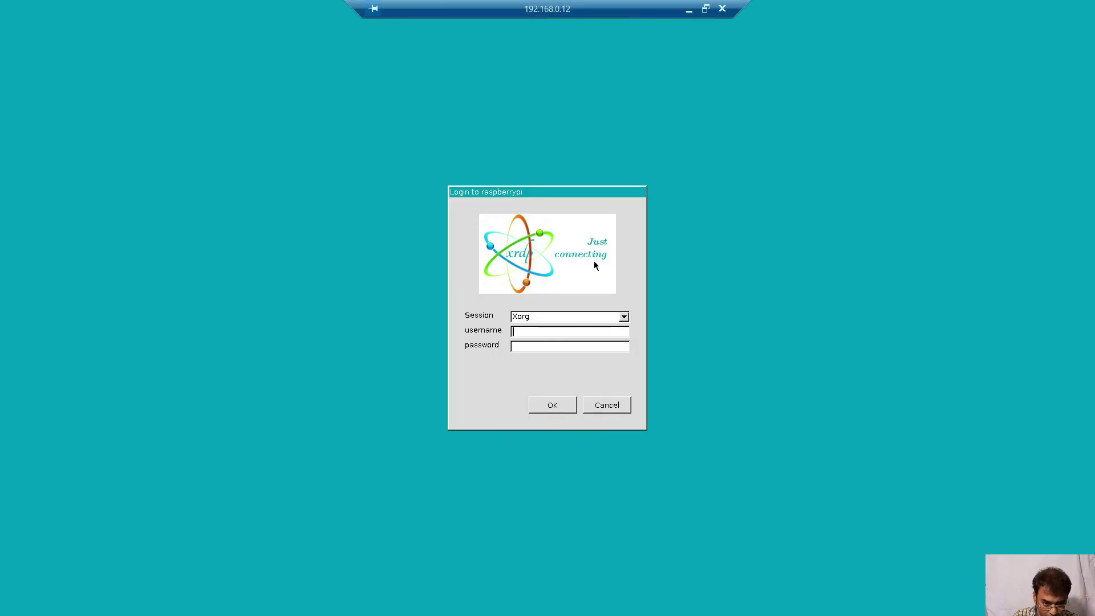
Log in to the Xorg session on the Raspberry Pi with username pi and the account password.
{"action": "type", "text": "pi"}
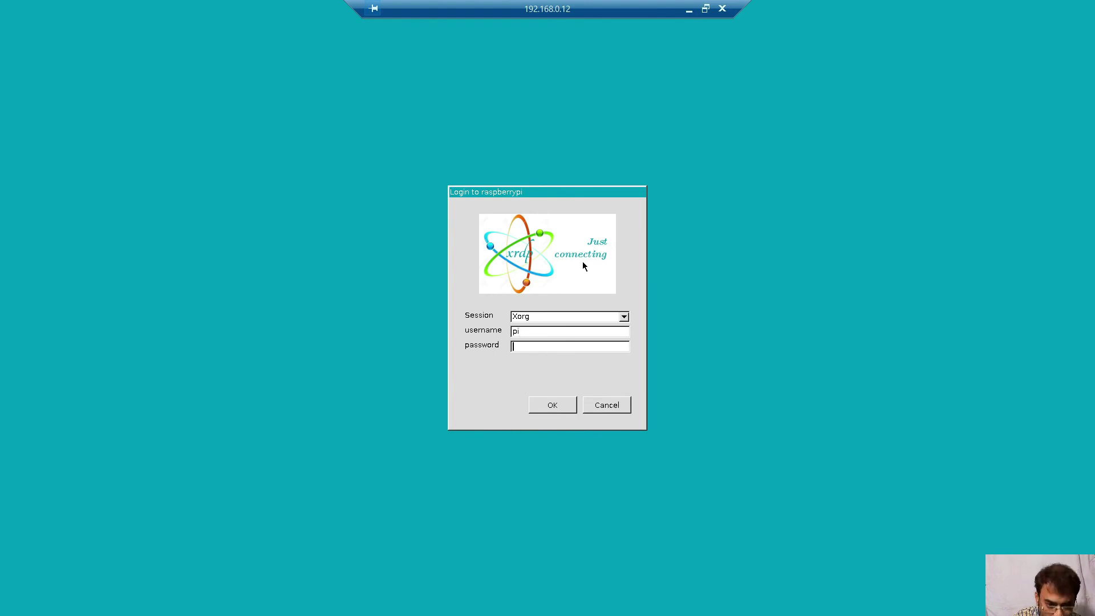
{"action": "type", "text": "****"}
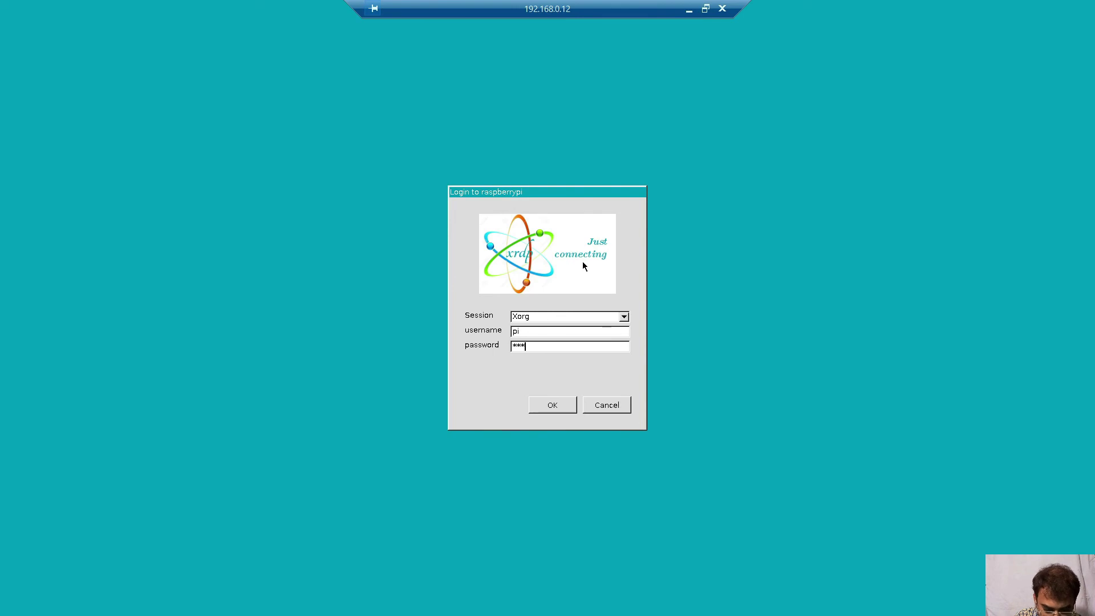
{"action": "left_click", "coordinate": [566, 408]}
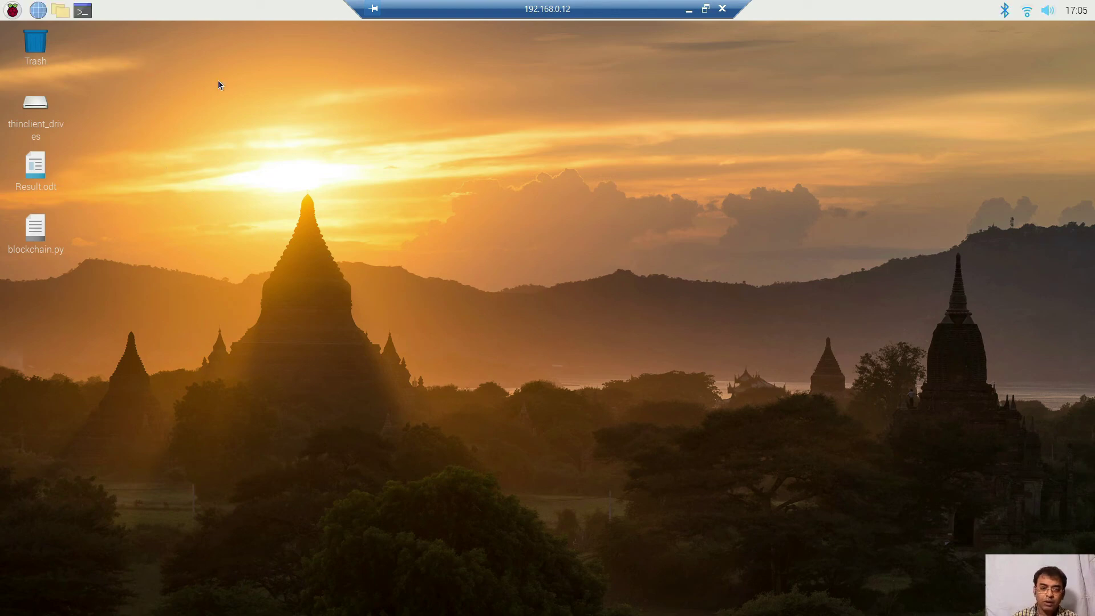
Open the Raspberry Pi Configuration and display its interface settings.
{"action": "left_click", "coordinate": [13, 11]}
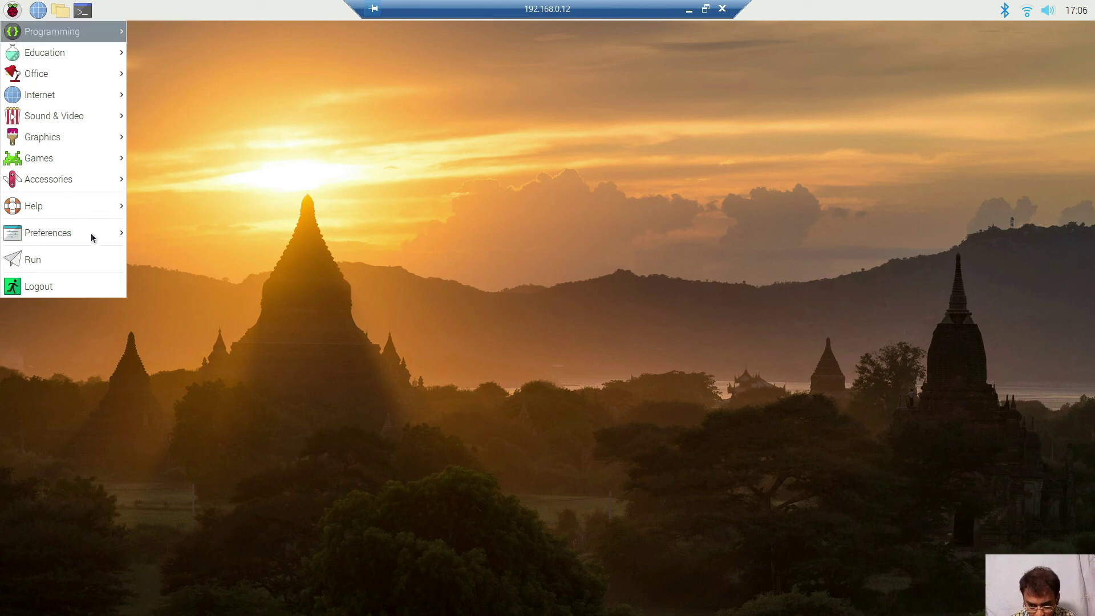
{"action": "mouse_move", "coordinate": [109, 235]}
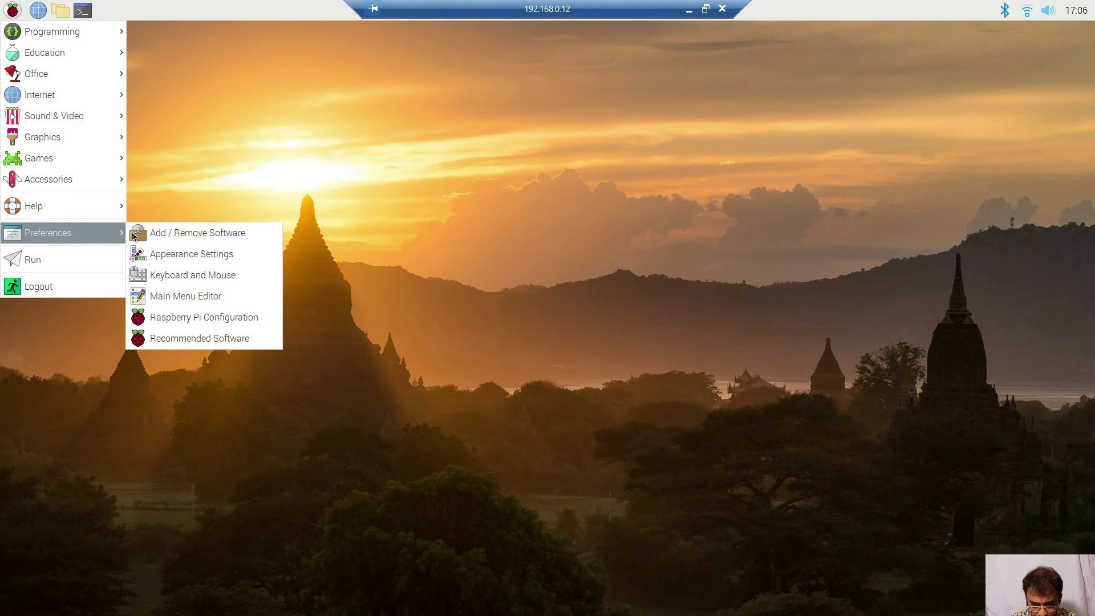
{"action": "left_click", "coordinate": [234, 320]}
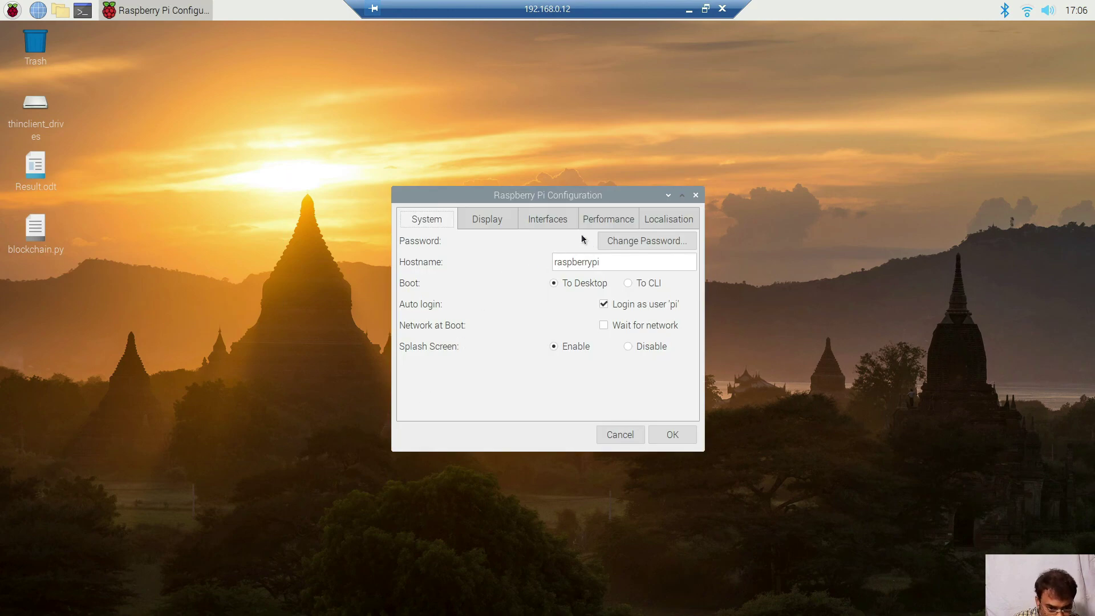
{"action": "left_click", "coordinate": [555, 227]}
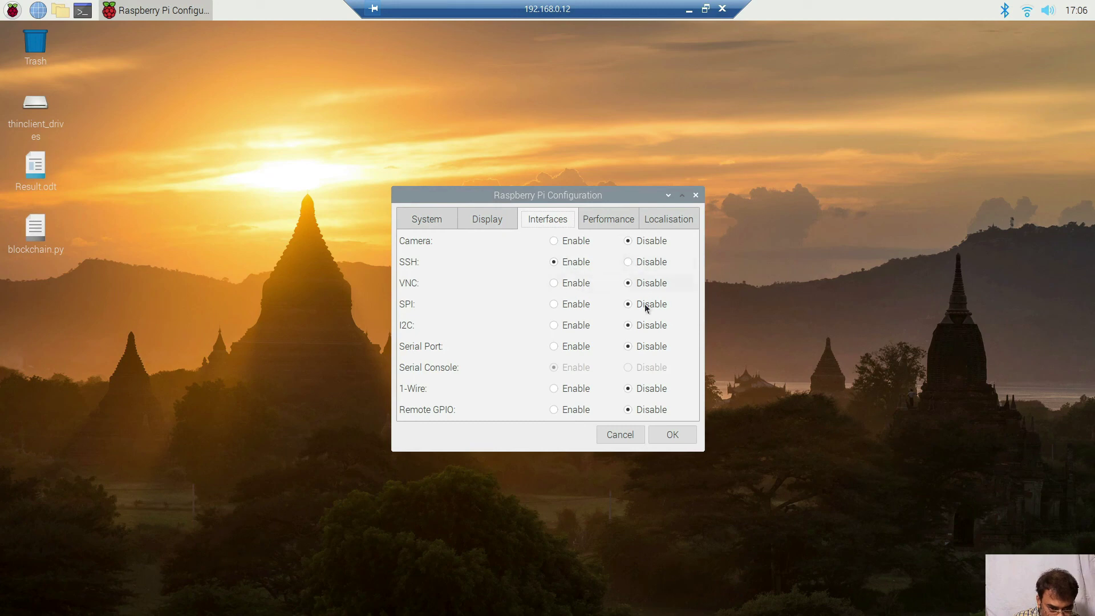
Enable Camera, VNC, SPI, I2C, Serial Port, 1-Wire and Remote GPIO, save the configuration and dismiss the reboot prompt.
{"action": "left_click", "coordinate": [554, 245]}
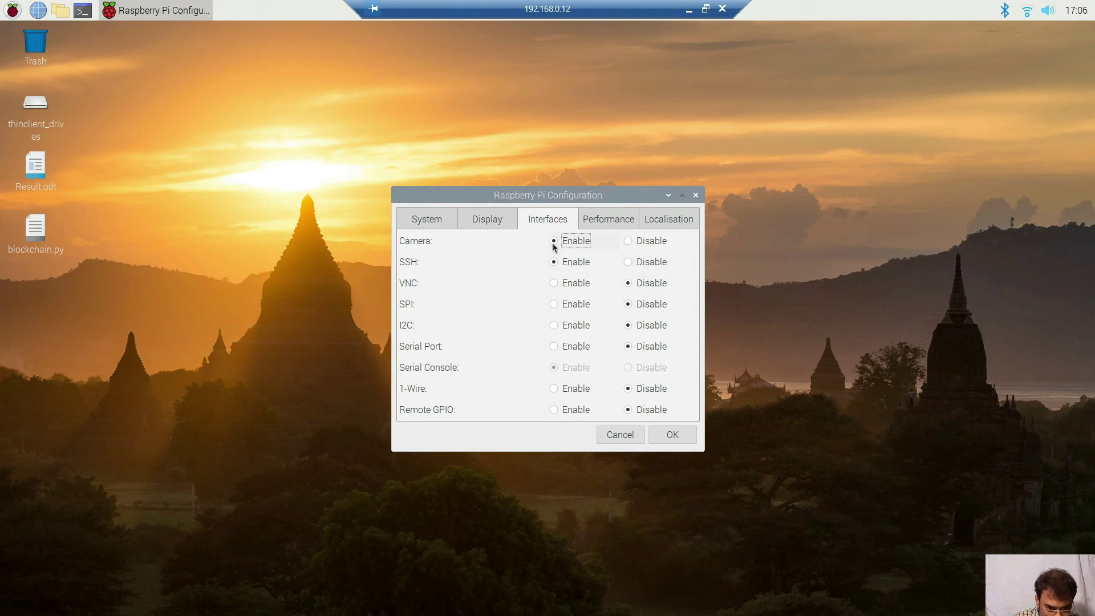
{"action": "left_click", "coordinate": [558, 282]}
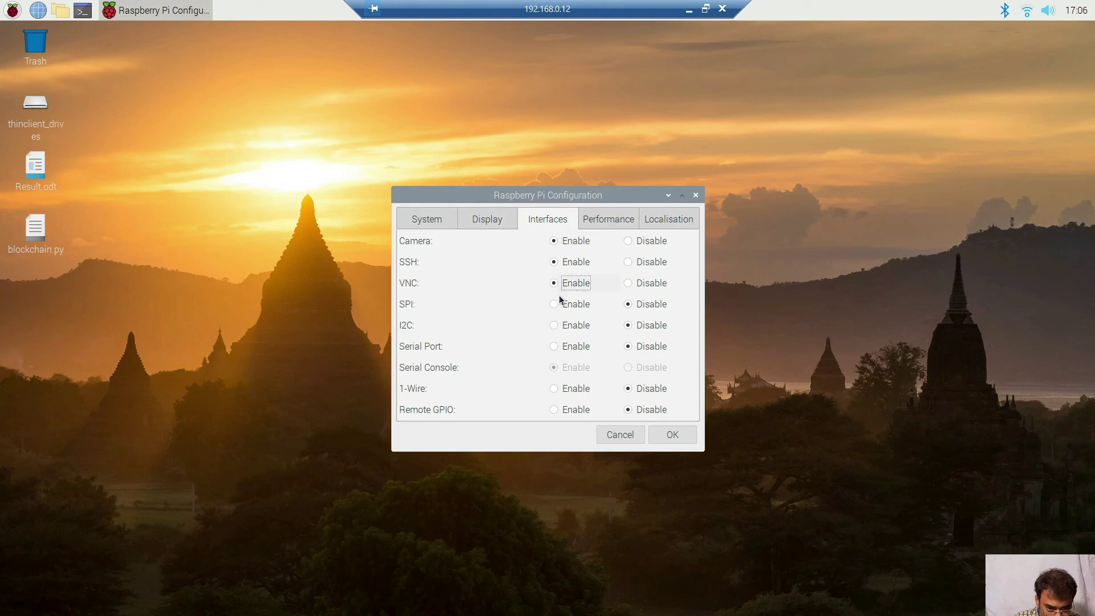
{"action": "left_click", "coordinate": [554, 324]}
{"action": "left_click", "coordinate": [555, 347]}
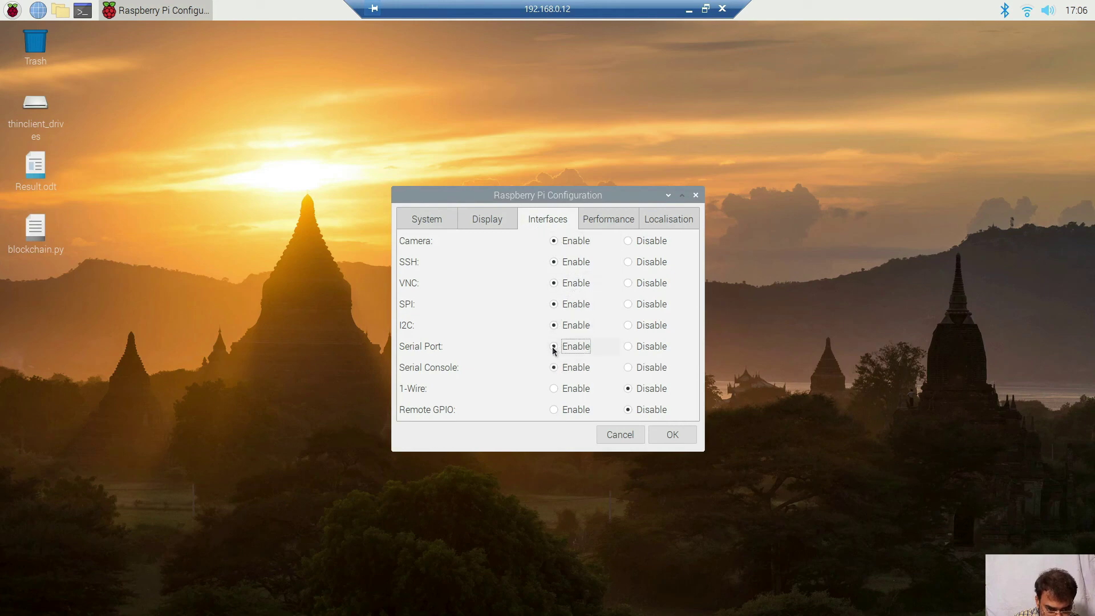
{"action": "left_click", "coordinate": [554, 388]}
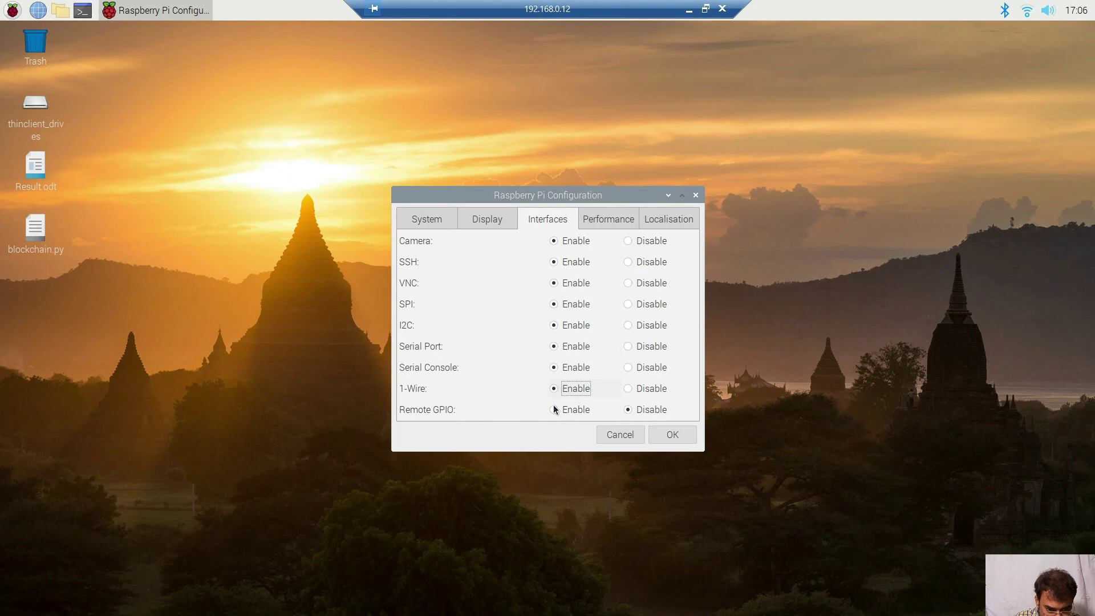
{"action": "left_click", "coordinate": [658, 436]}
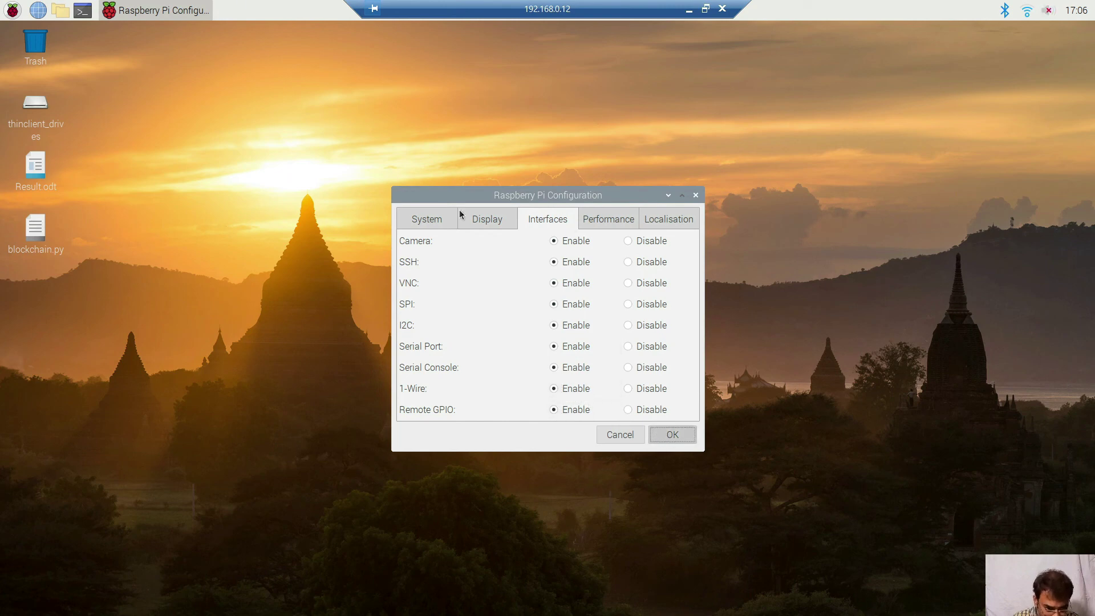
{"action": "left_click", "coordinate": [682, 440]}
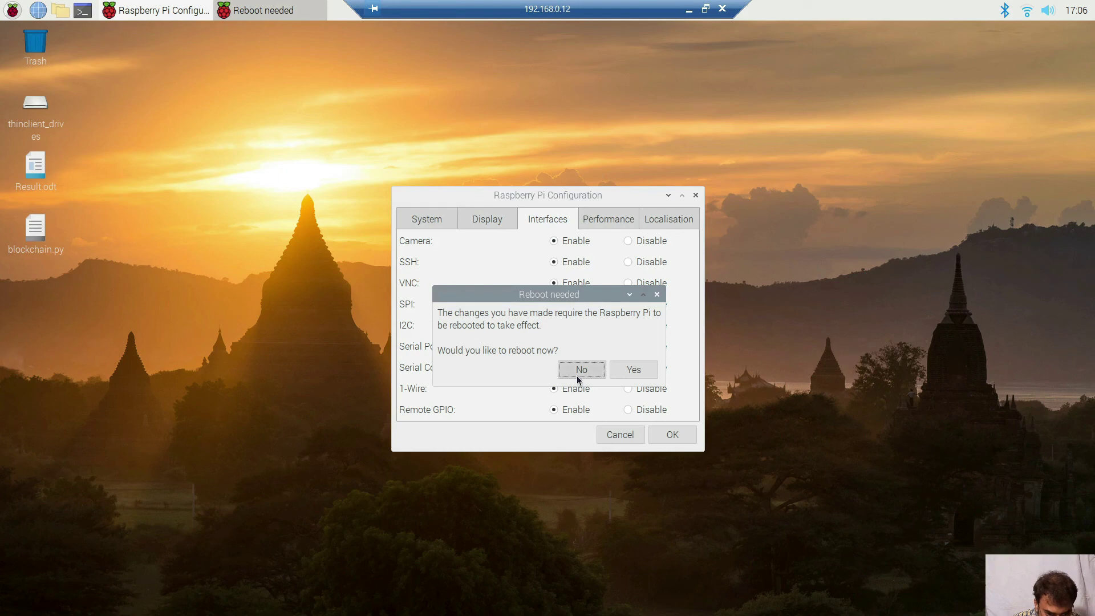
{"action": "left_click", "coordinate": [627, 371]}
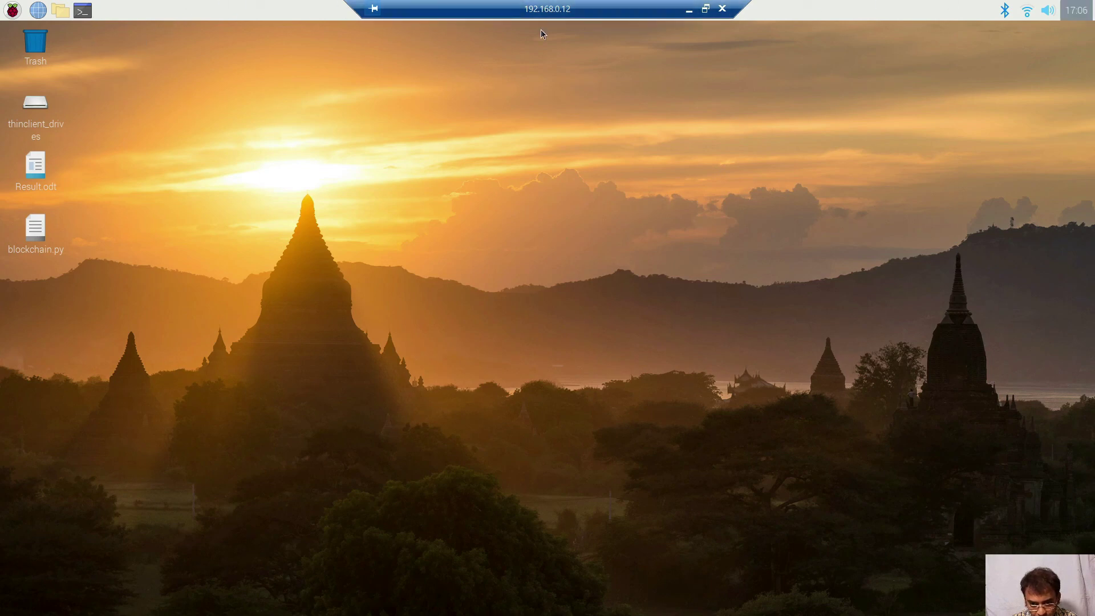
Open the Gmail inbox in the Chromium browser on the Raspberry Pi, and close the browser after viewing it.
{"action": "left_click", "coordinate": [40, 13]}
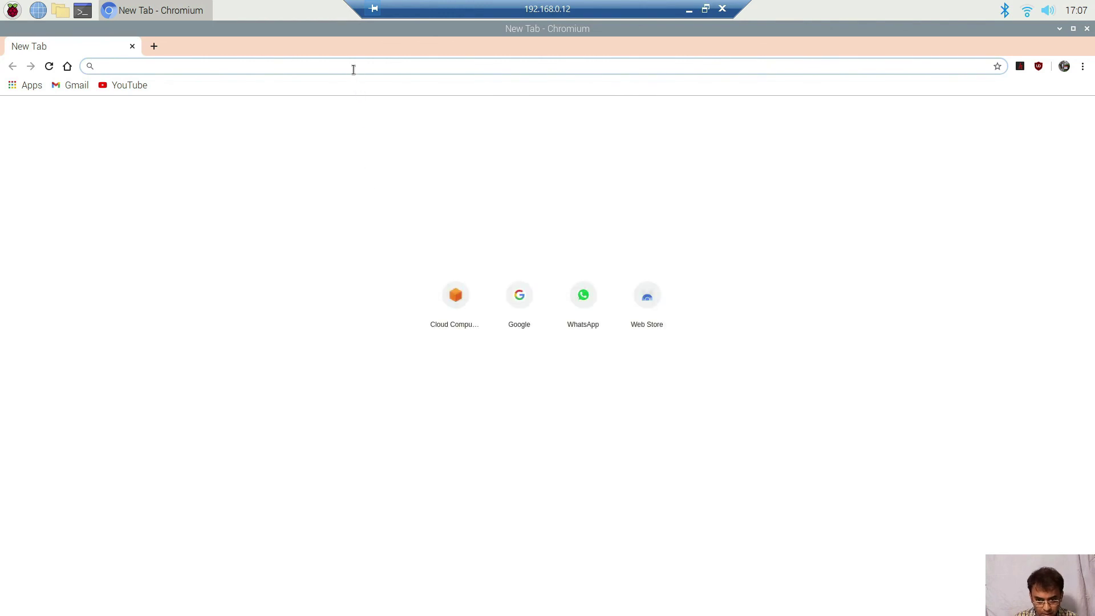
{"action": "left_click", "coordinate": [522, 314]}
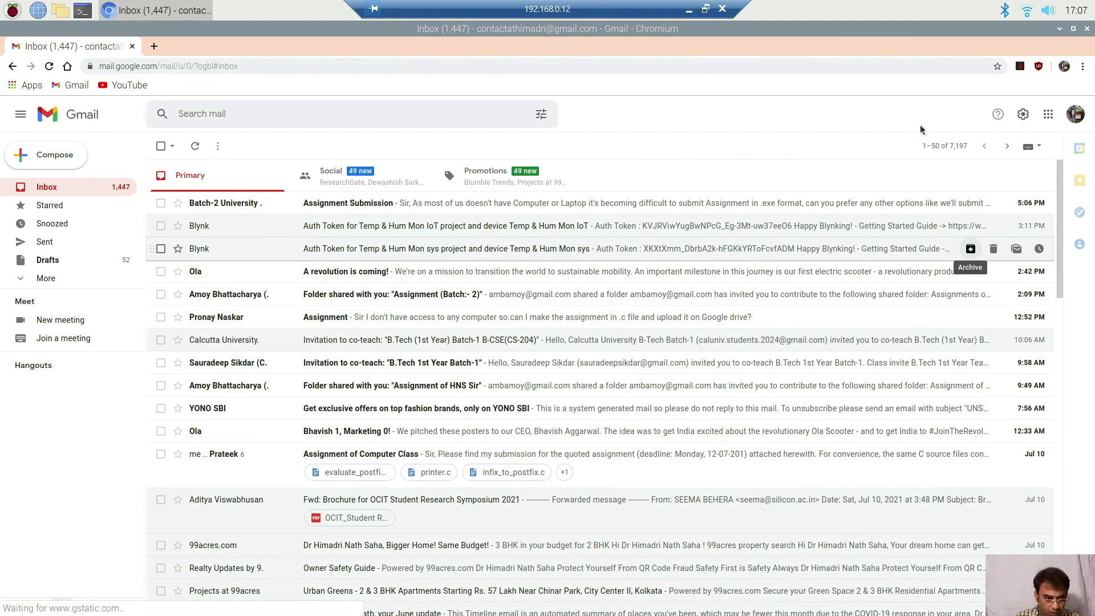
{"action": "left_click", "coordinate": [1088, 29]}
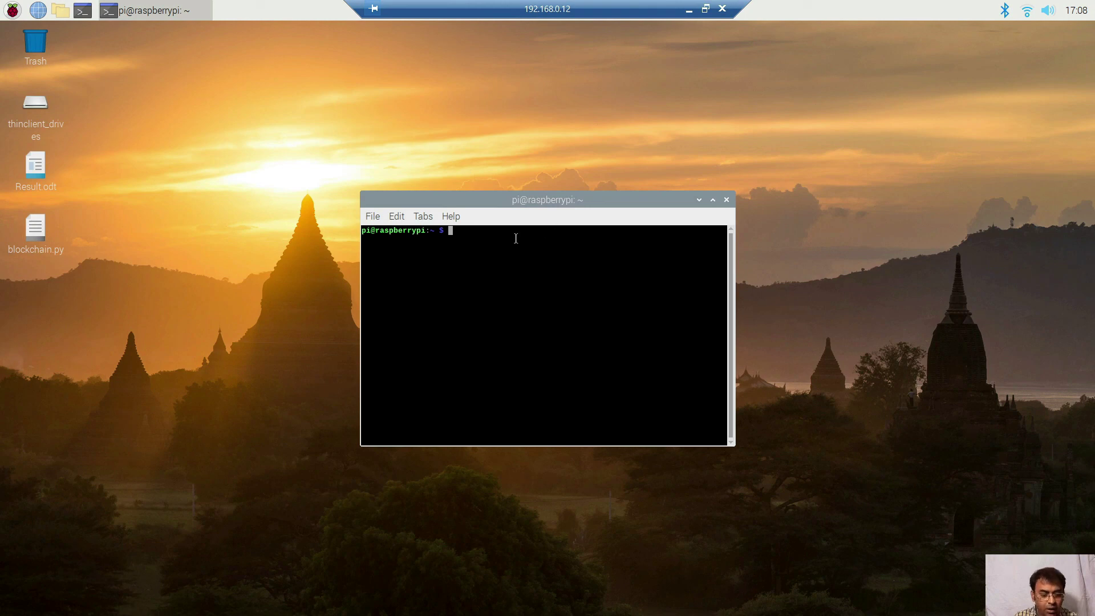
List the contents of the home directory with ls in the terminal, and close the terminal.
{"action": "type", "text": "ls"}
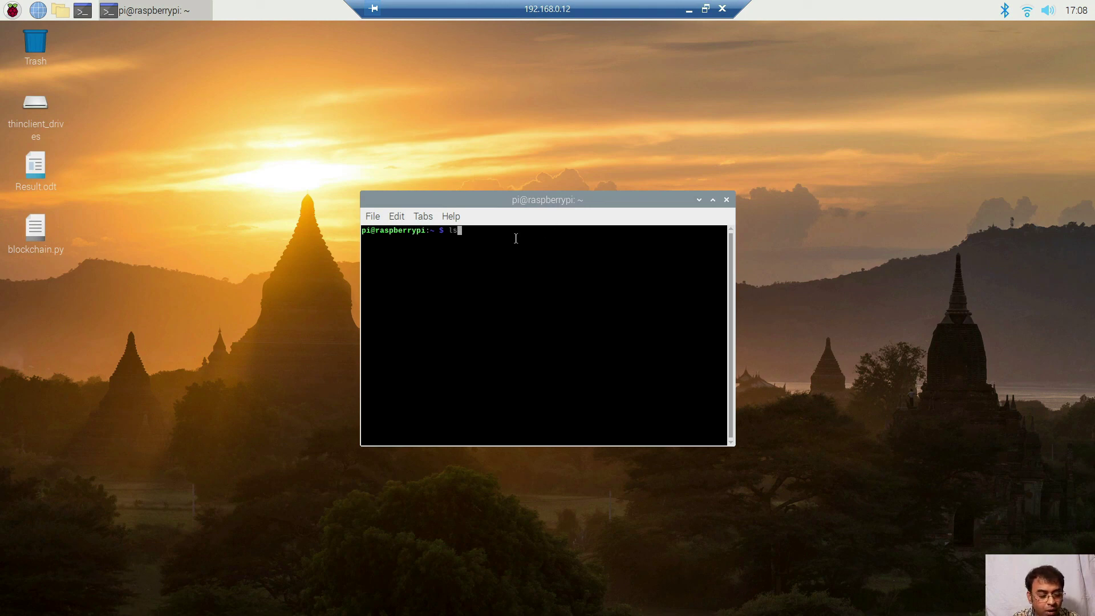
{"action": "key", "text": "Return"}
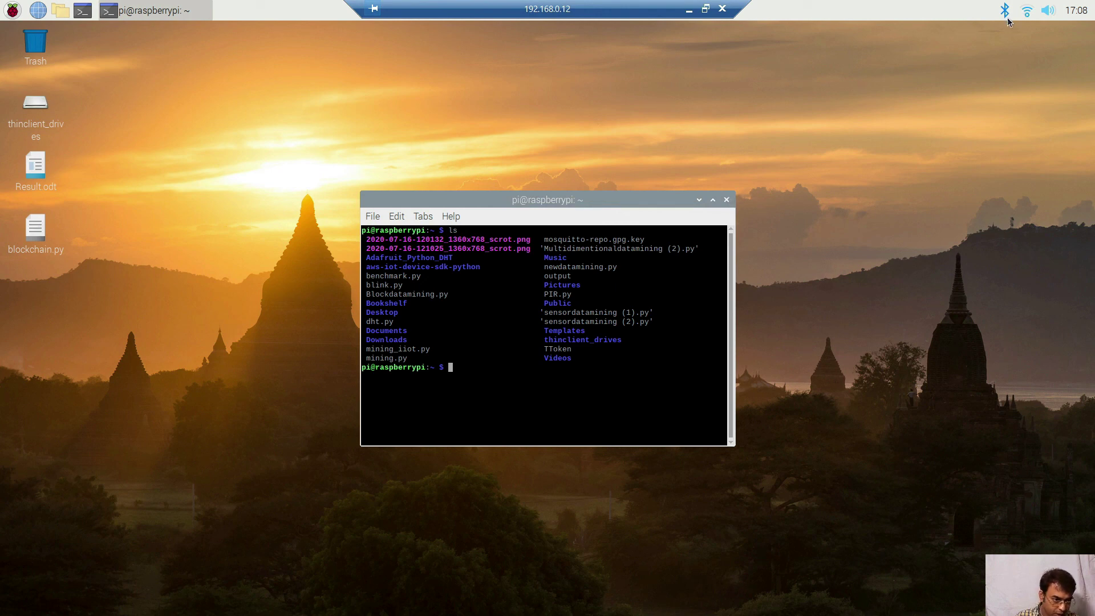
{"action": "key", "text": "ctrl+d"}
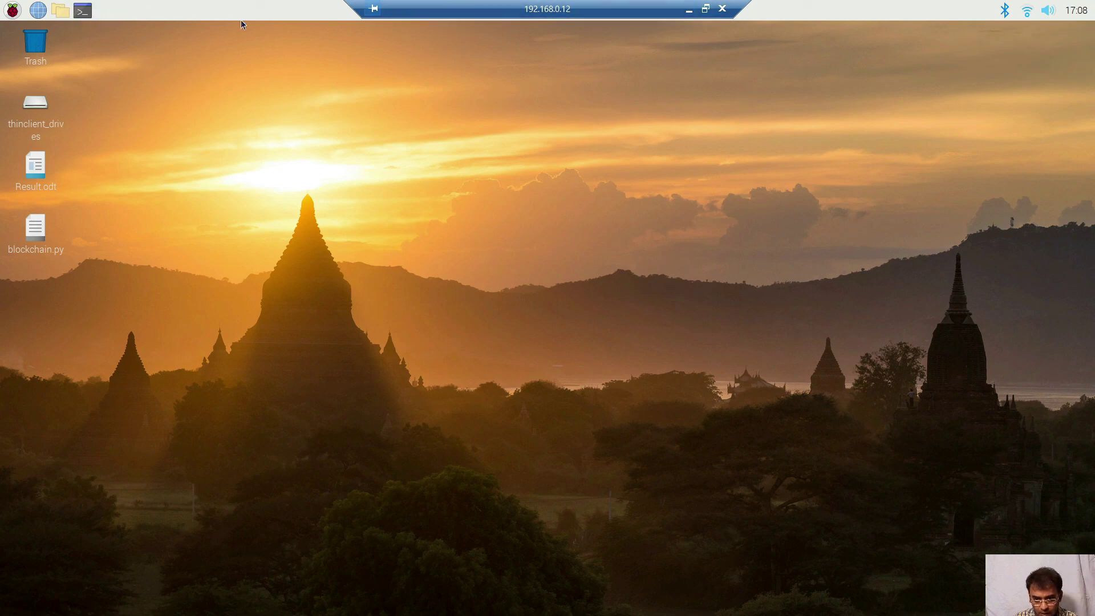
Look through the Office, Games and Programming applications installed on the Raspberry Pi.
{"action": "left_click", "coordinate": [12, 13]}
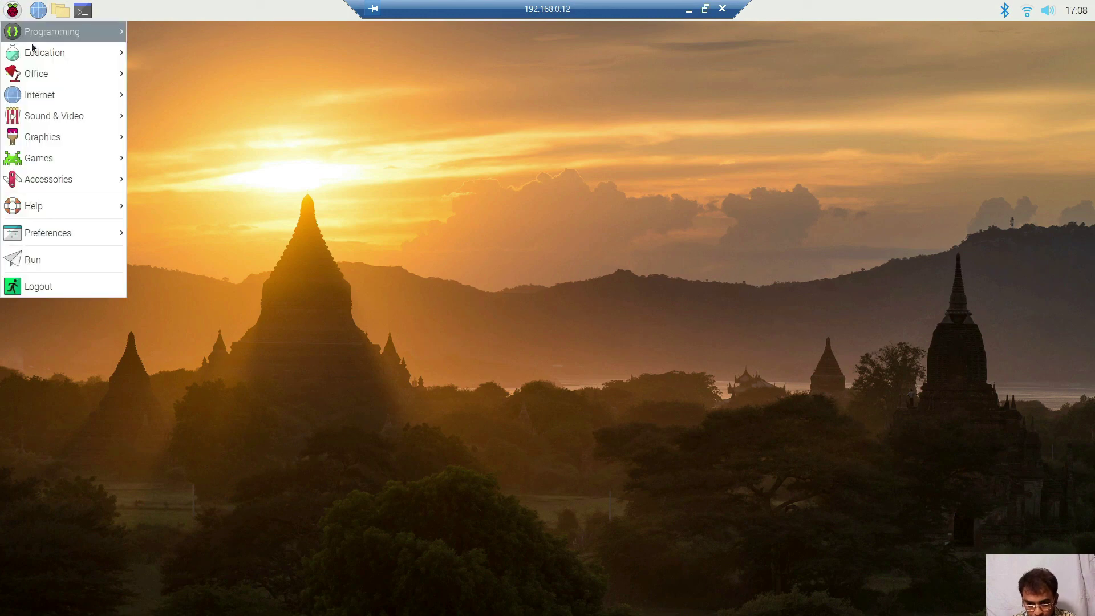
{"action": "mouse_move", "coordinate": [70, 81]}
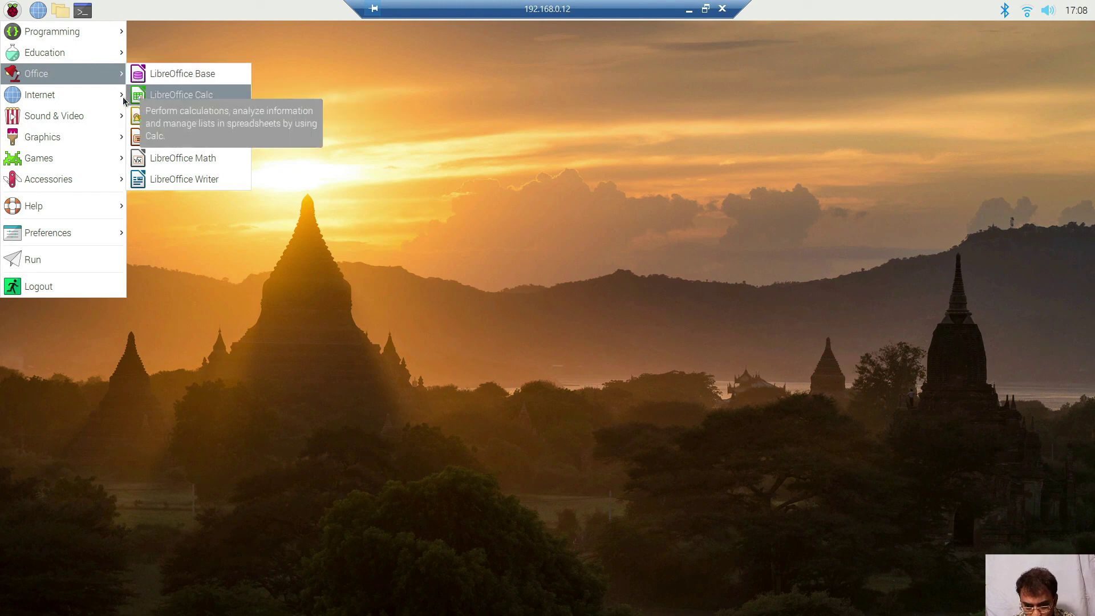
{"action": "mouse_move", "coordinate": [112, 125]}
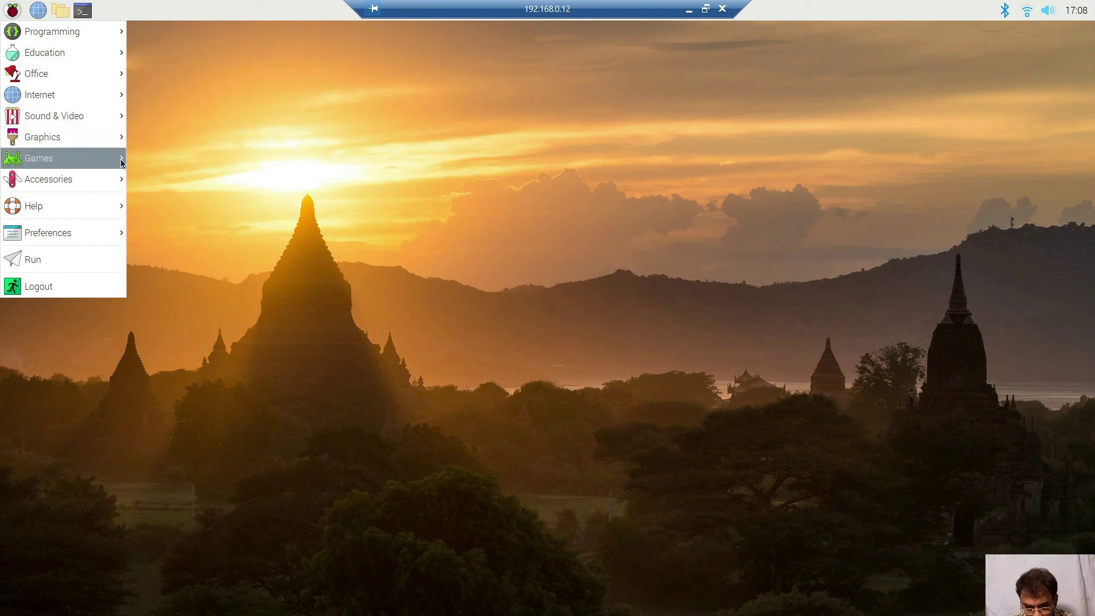
{"action": "mouse_move", "coordinate": [121, 164]}
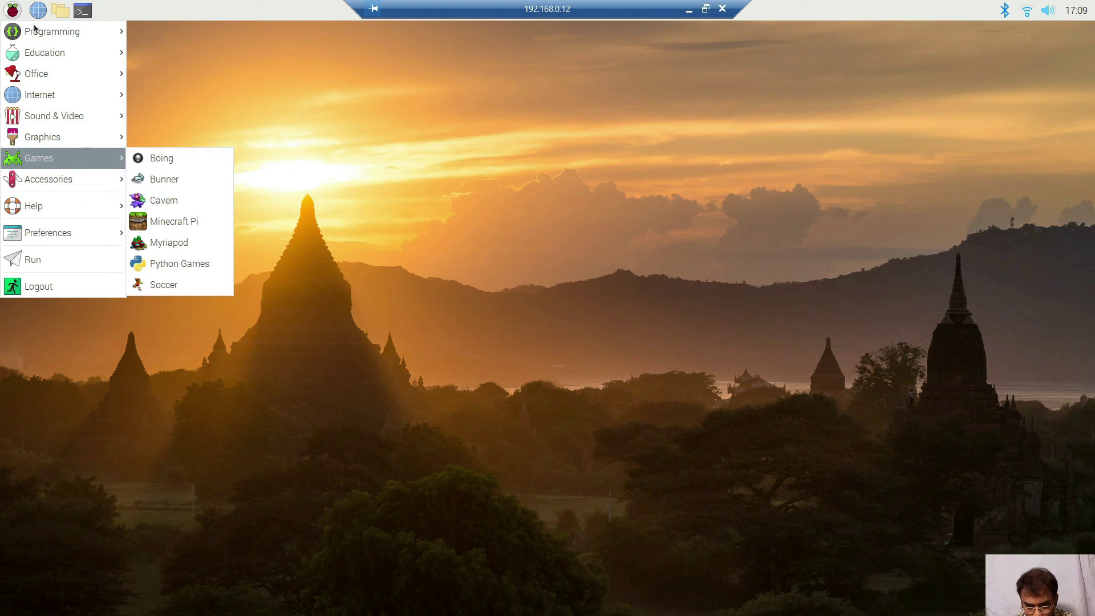
{"action": "mouse_move", "coordinate": [50, 23]}
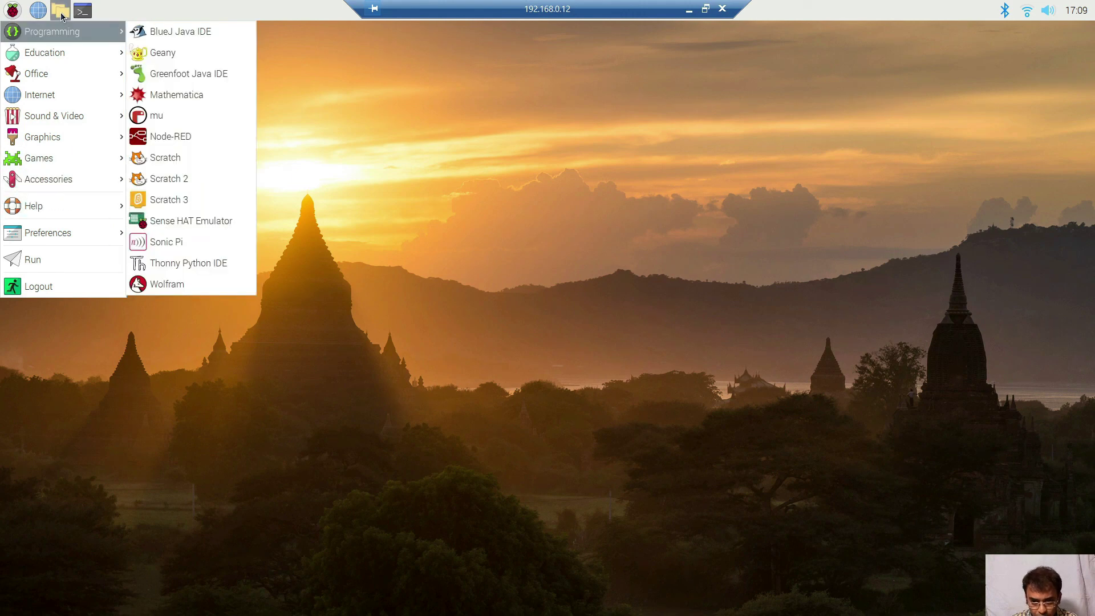
View the files in the /home/pi folder in the file manager, and close both of its windows.
{"action": "double_click", "coordinate": [61, 13]}
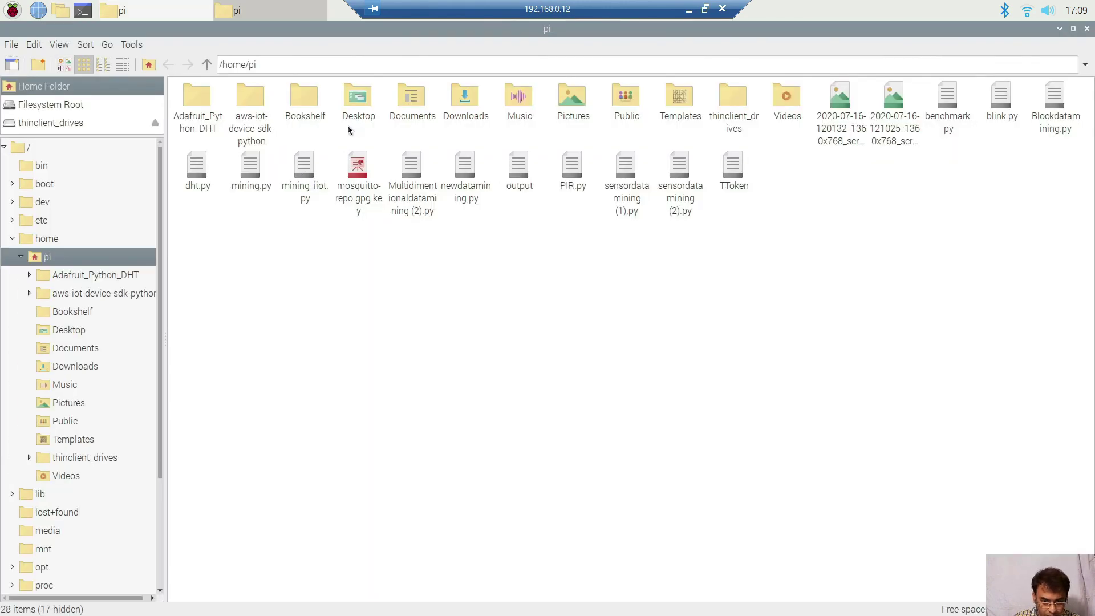
{"action": "left_click", "coordinate": [1086, 30]}
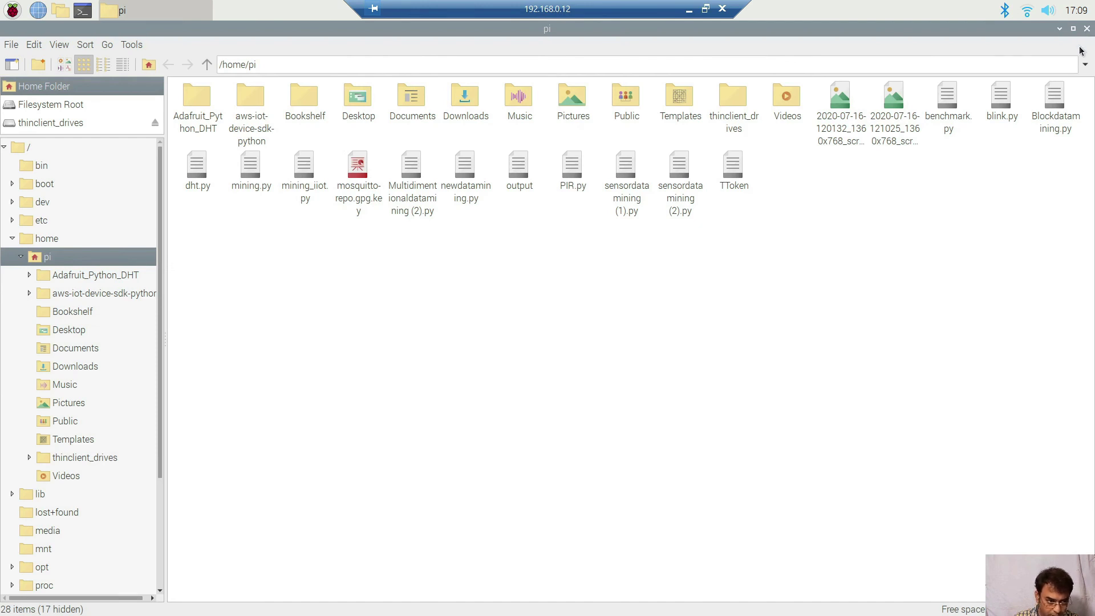
{"action": "left_click", "coordinate": [1088, 31]}
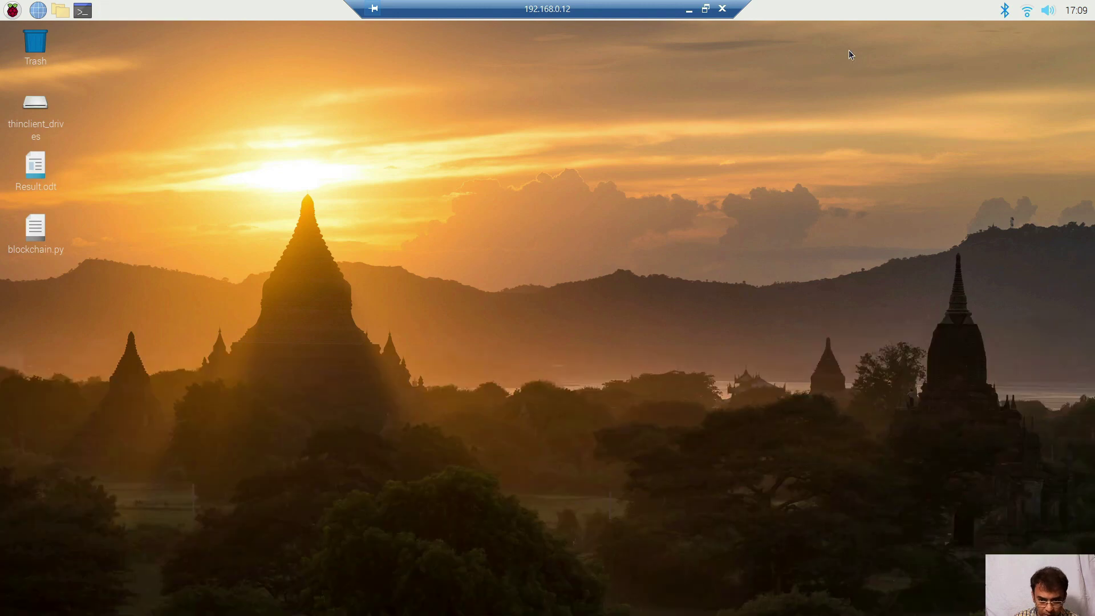